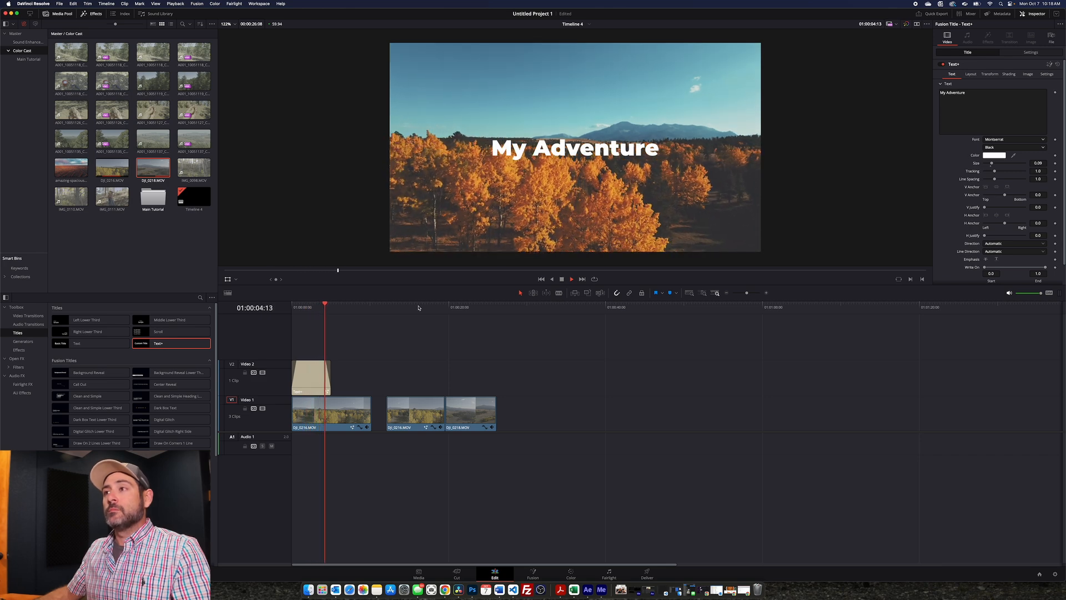
Step: Play back the "My Adventure" title shot and the second example clip on the timeline
key(space)
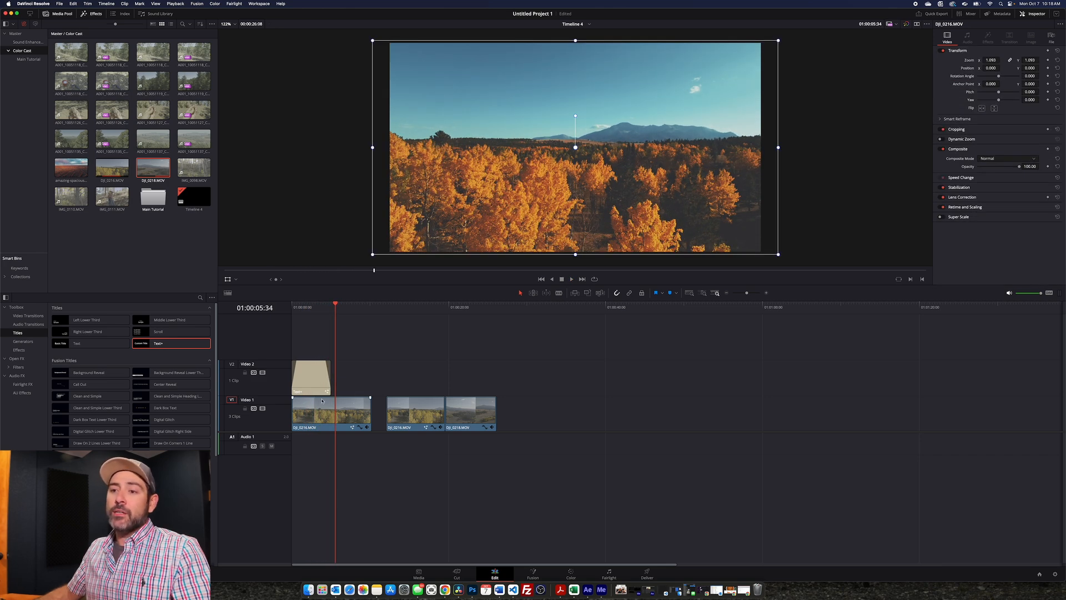
key(Home)
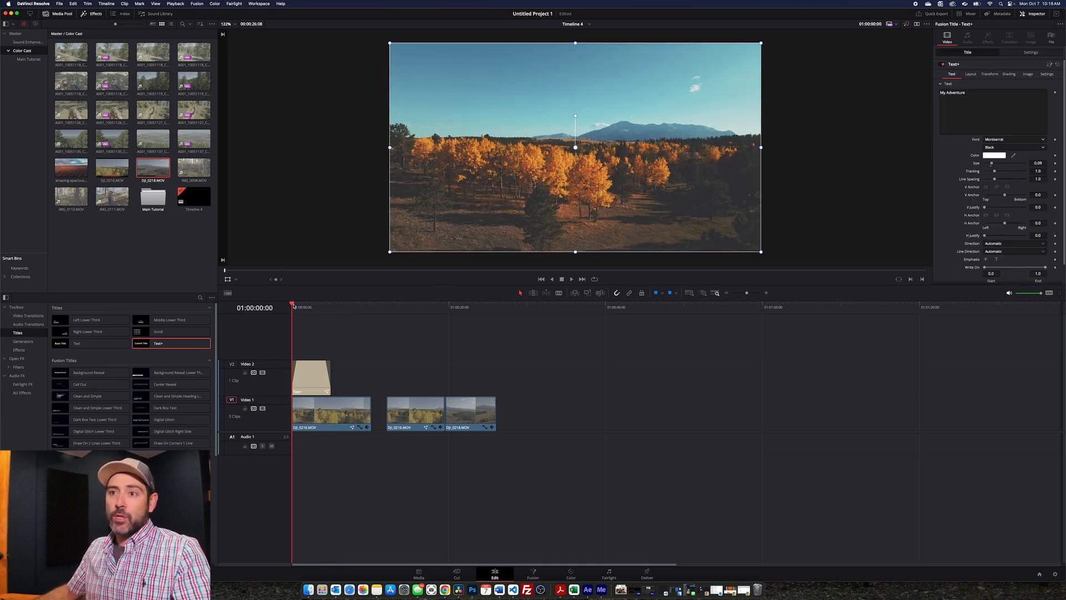
drag(297, 306, 322, 310)
click(391, 307)
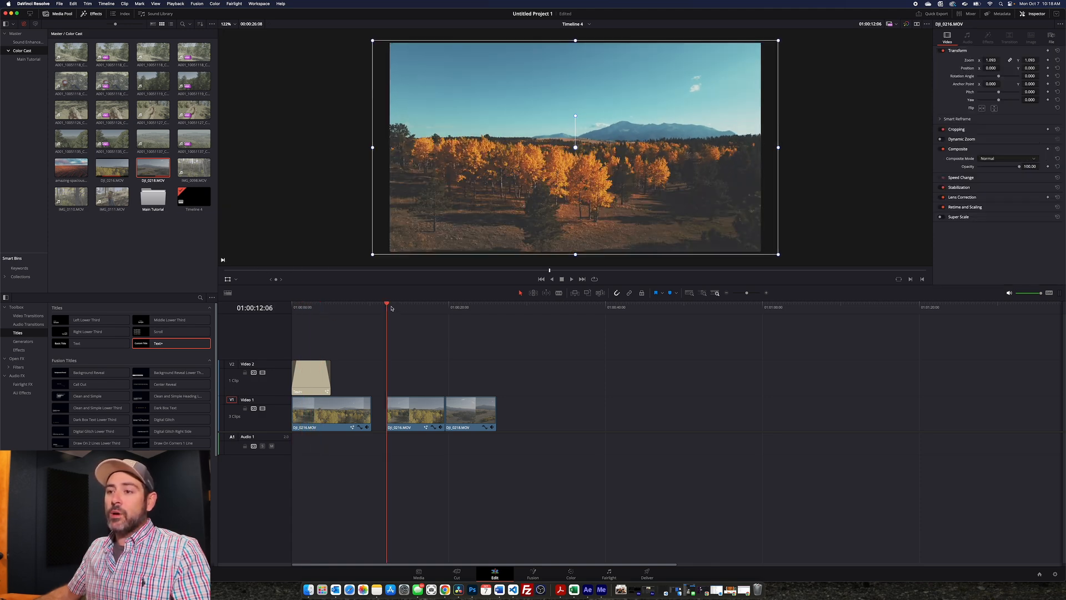
key(space)
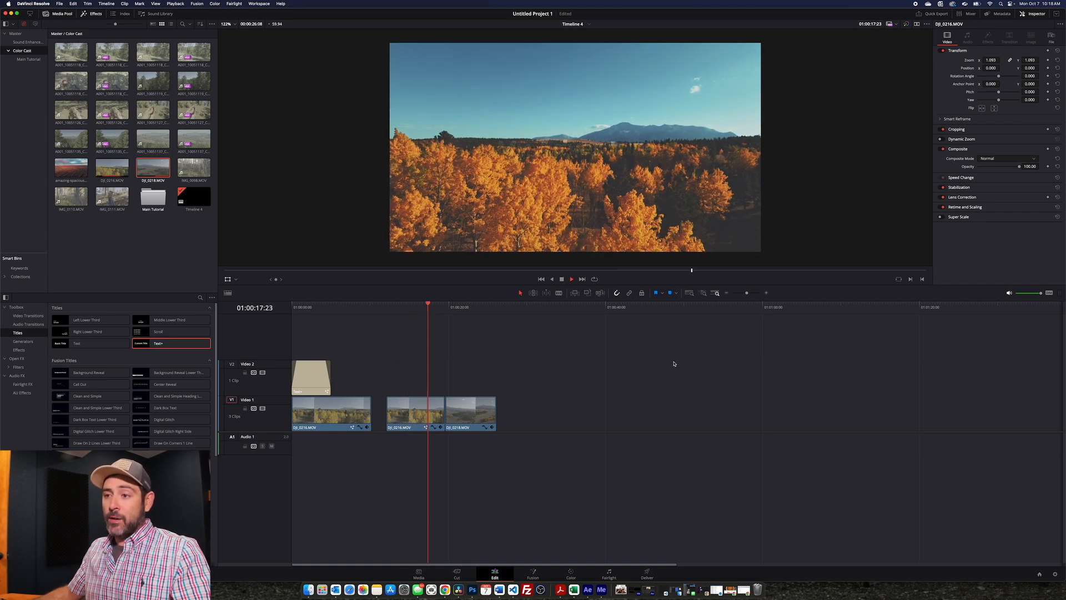
key(space)
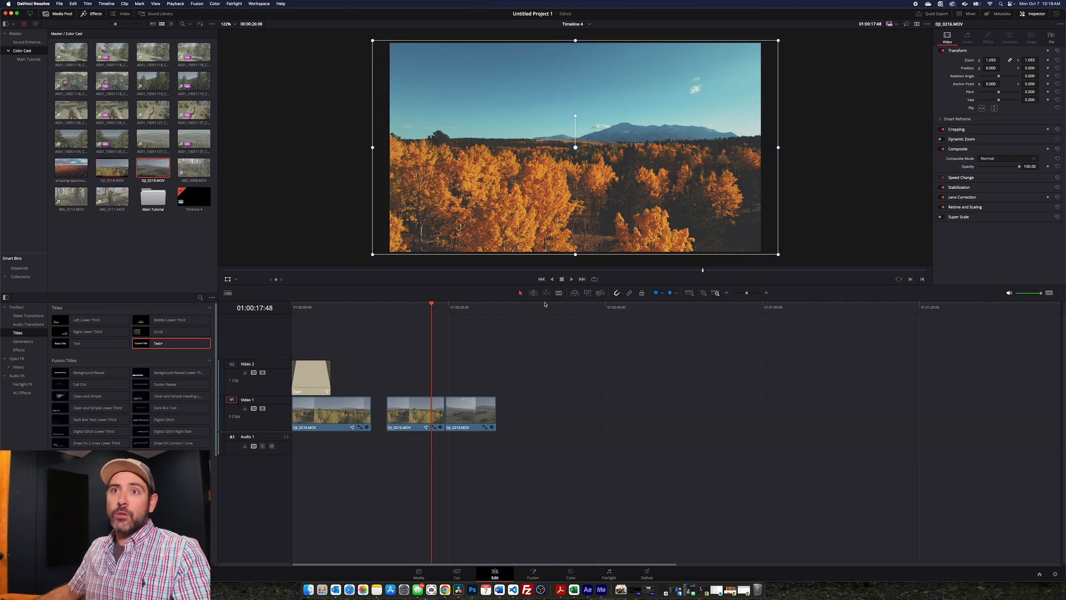
Step: Place DJI_0216.MOV on Video 1 after the existing clips, leaving a gap, and enlarge it to fill the frame at about 1.09 zoom
drag(114, 167, 536, 412)
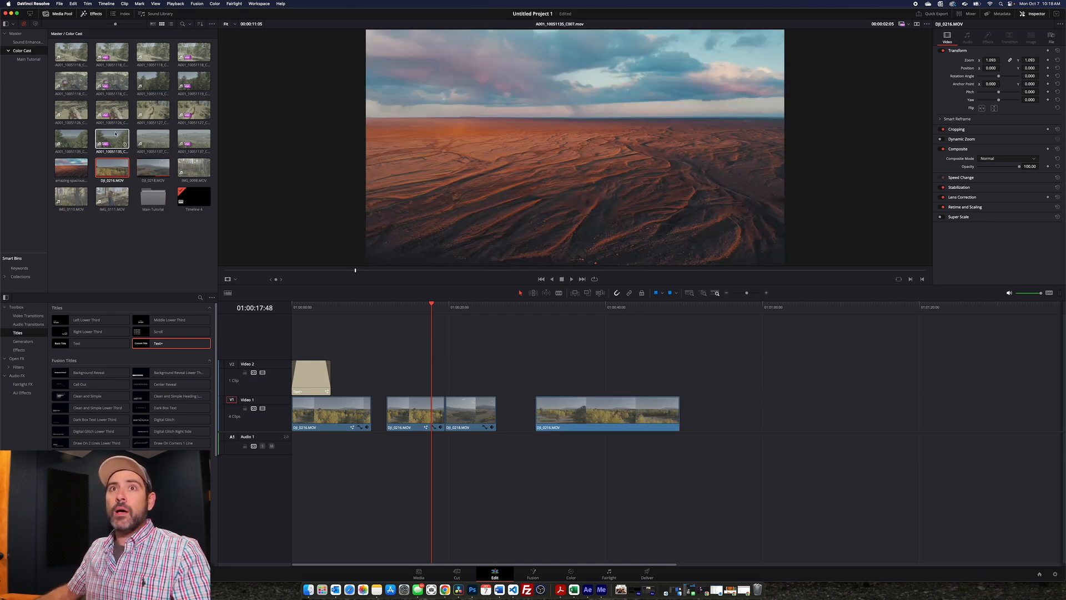
click(548, 307)
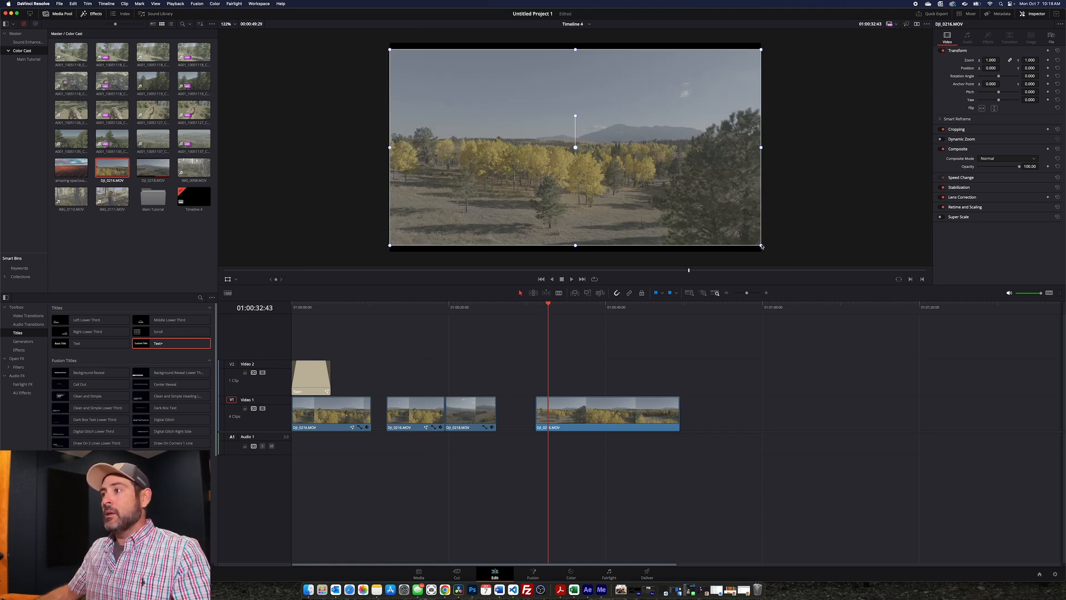
drag(761, 246, 774, 259)
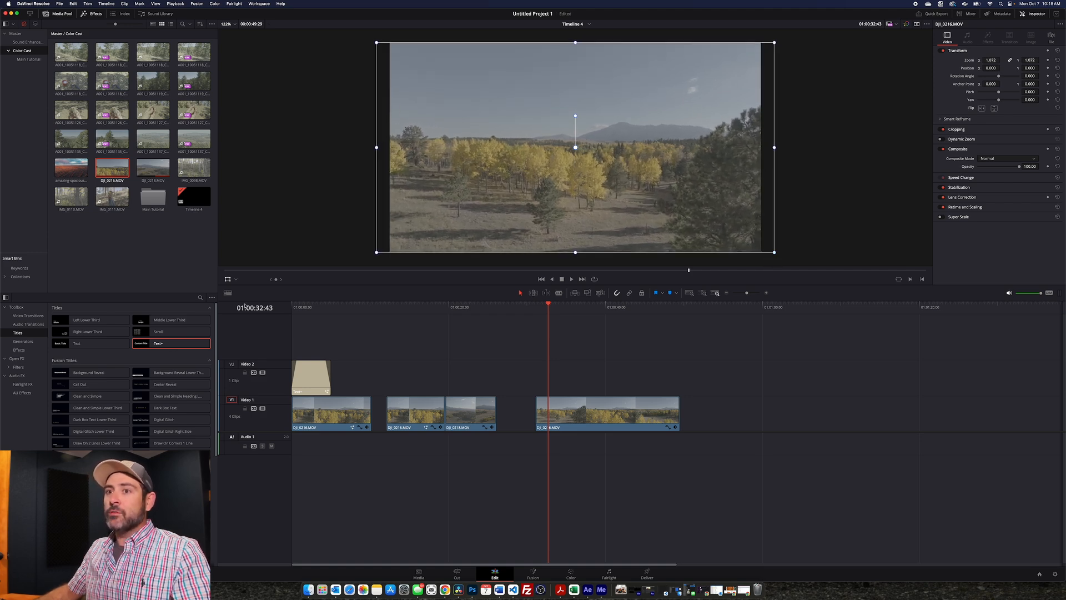
click(235, 280)
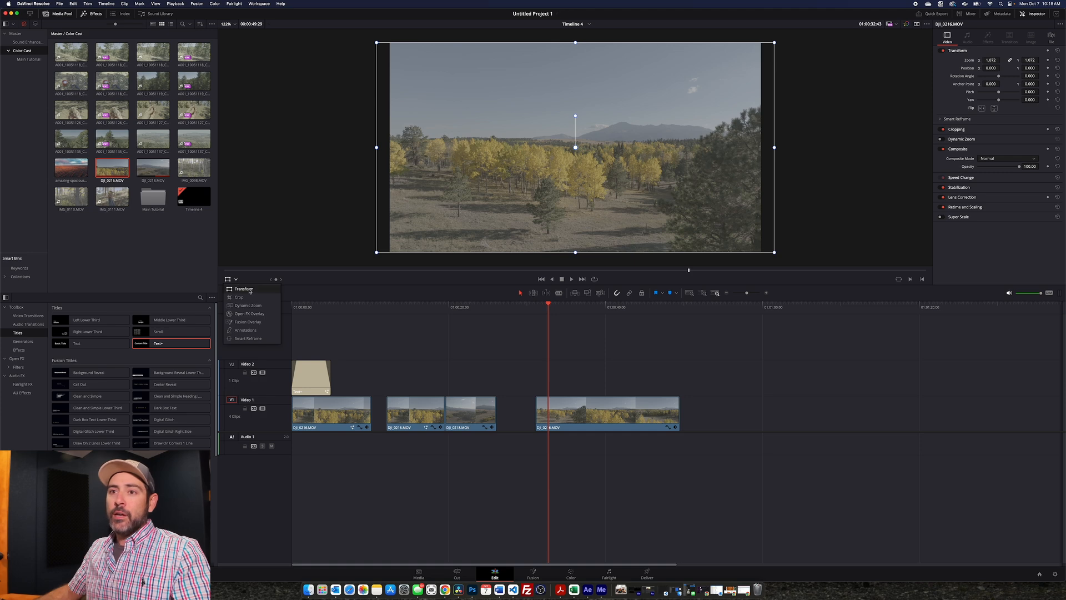
click(246, 289)
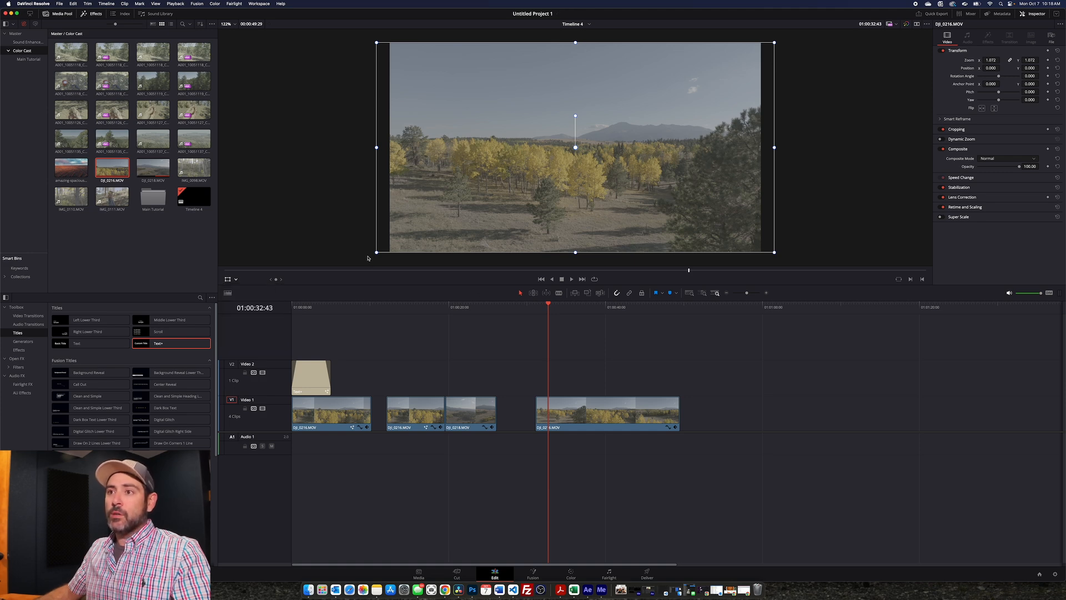
drag(378, 254, 374, 259)
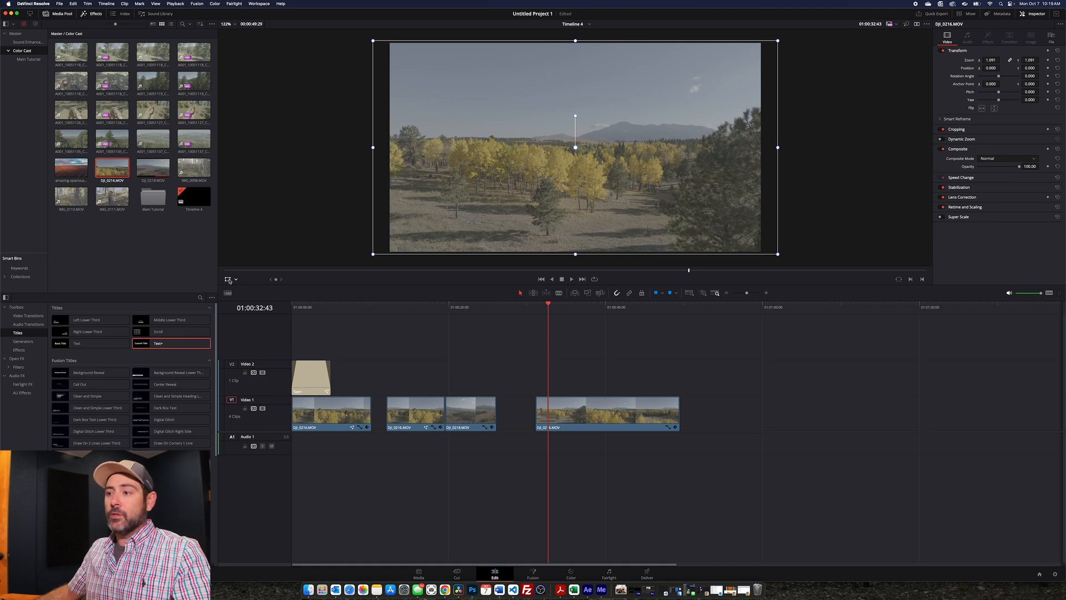
click(228, 279)
click(228, 279)
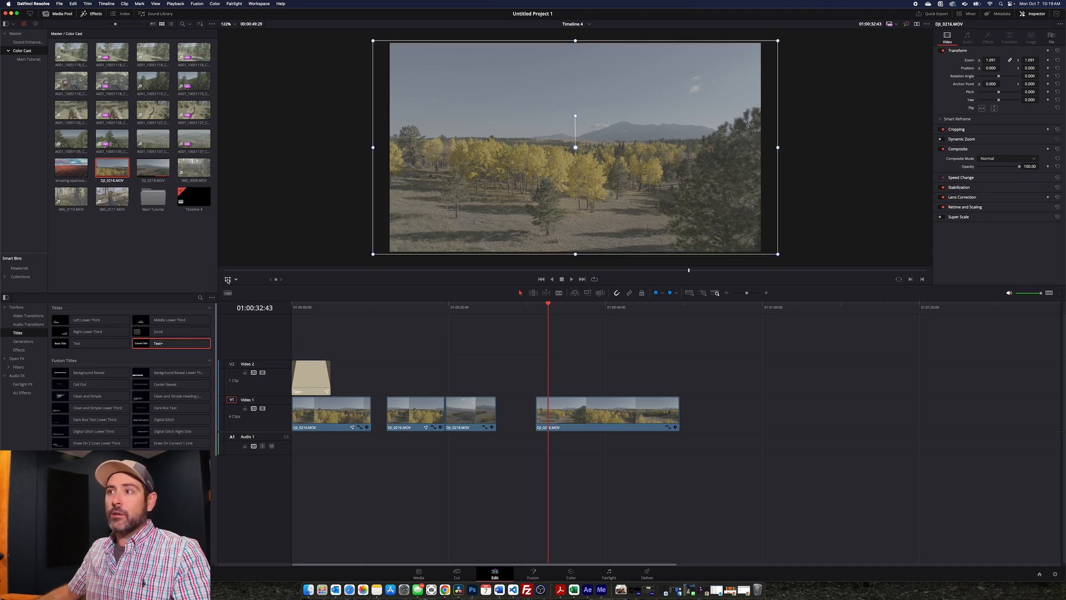
click(229, 279)
click(229, 279)
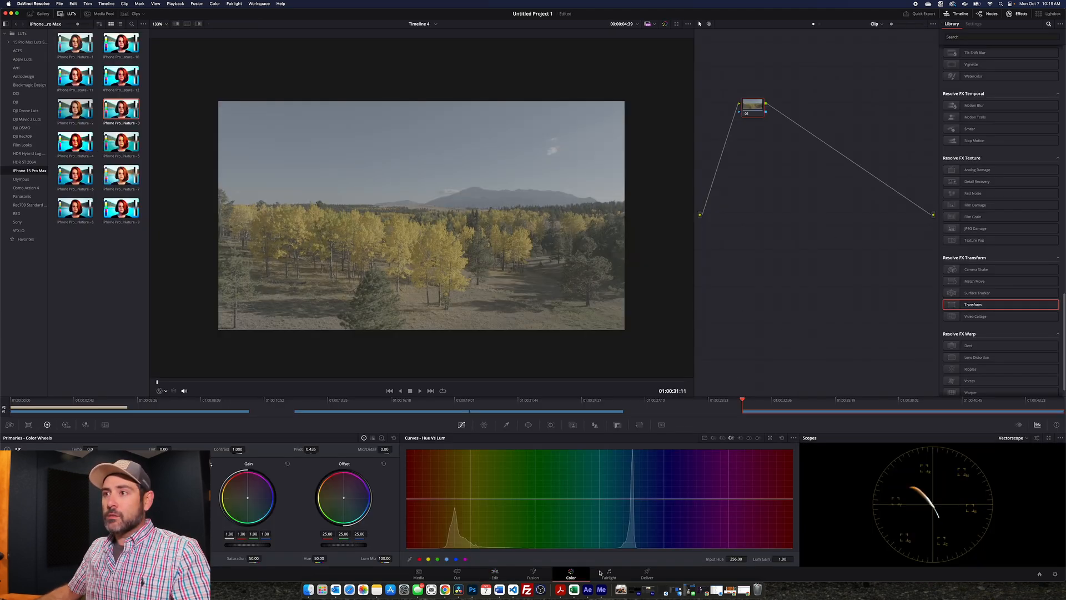
Step: Grade the new DJI_0216.MOV clip with the iPhone Pro Res - Nature - 5 LUT and return to the Edit page
click(571, 574)
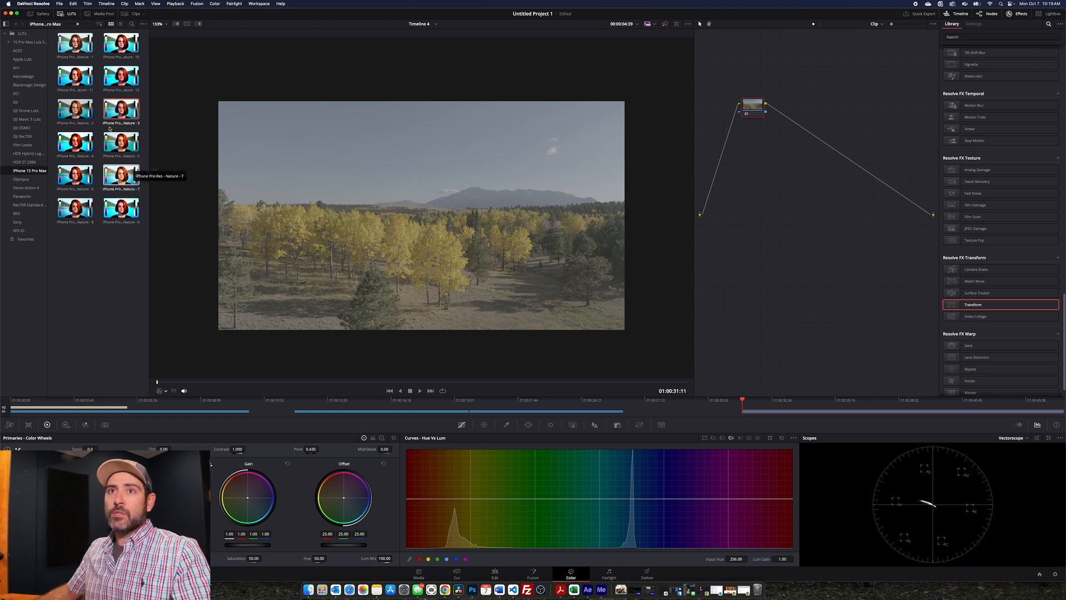
right_click(120, 110)
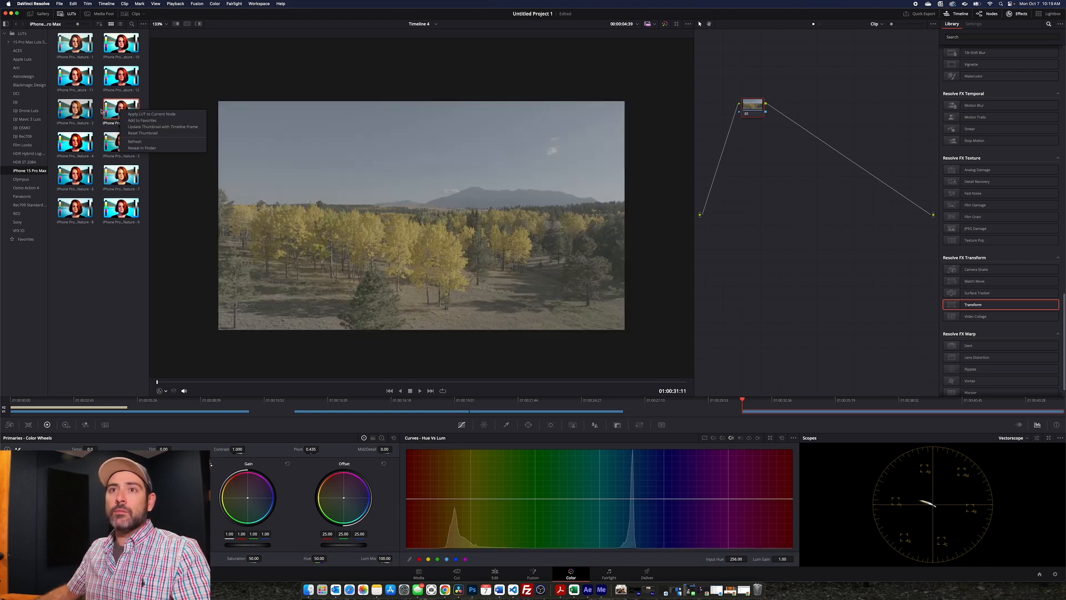
click(141, 96)
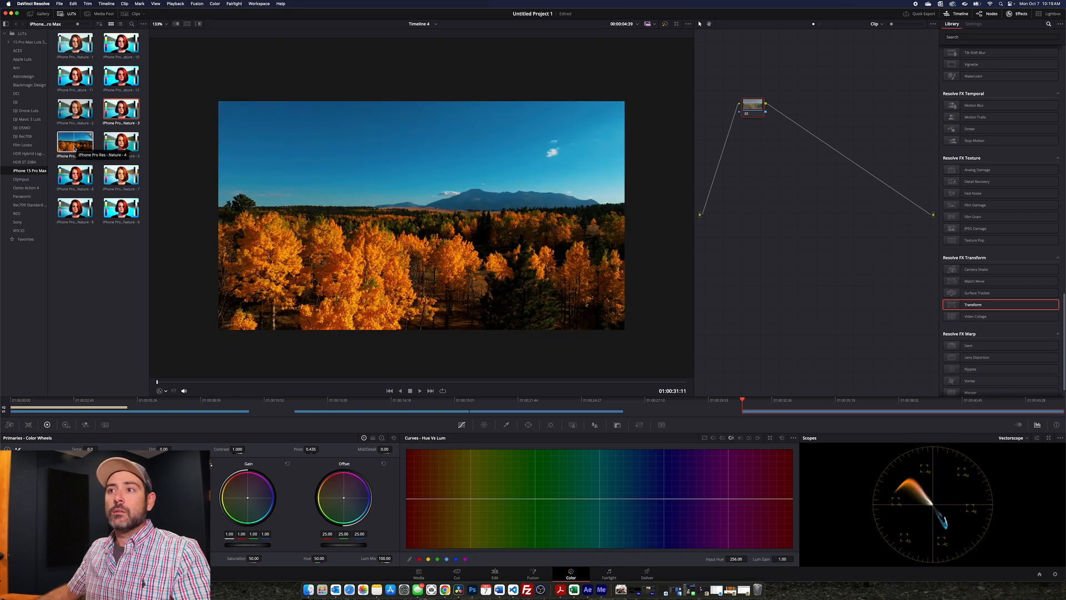
right_click(125, 149)
click(145, 155)
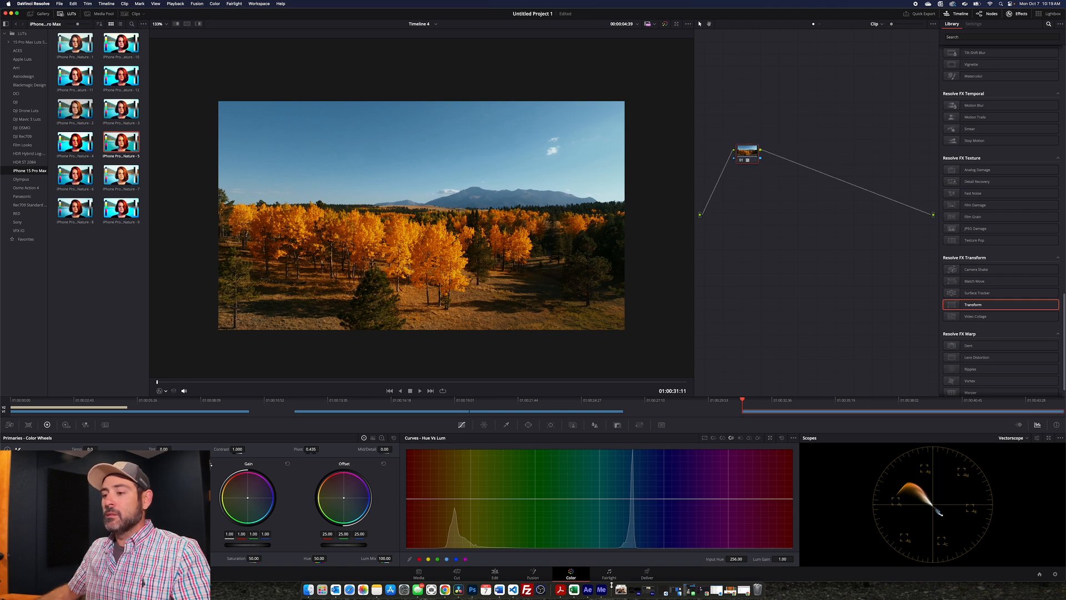
click(495, 574)
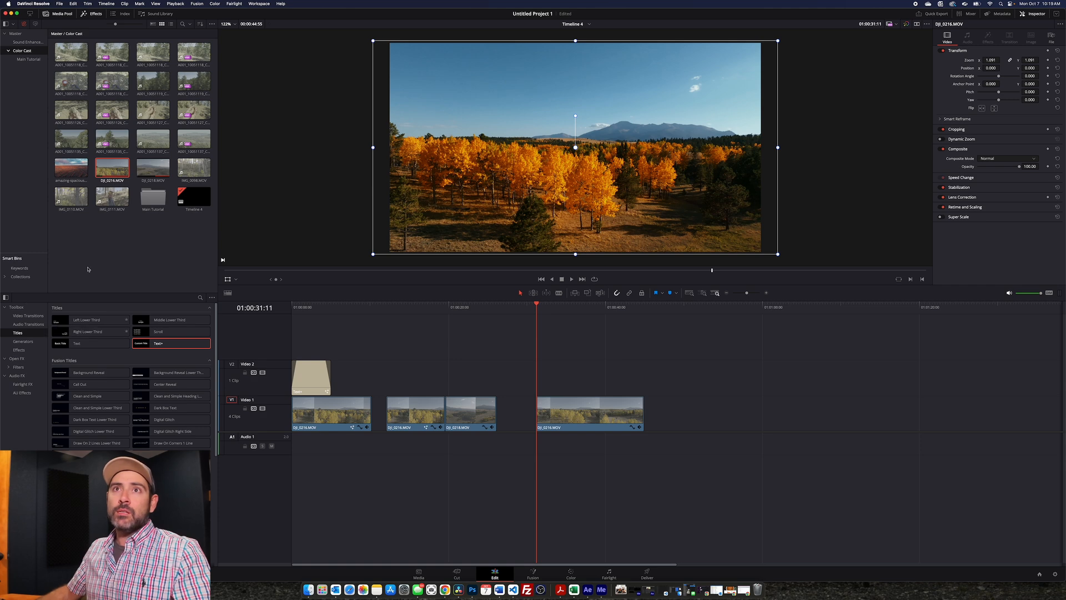
click(92, 14)
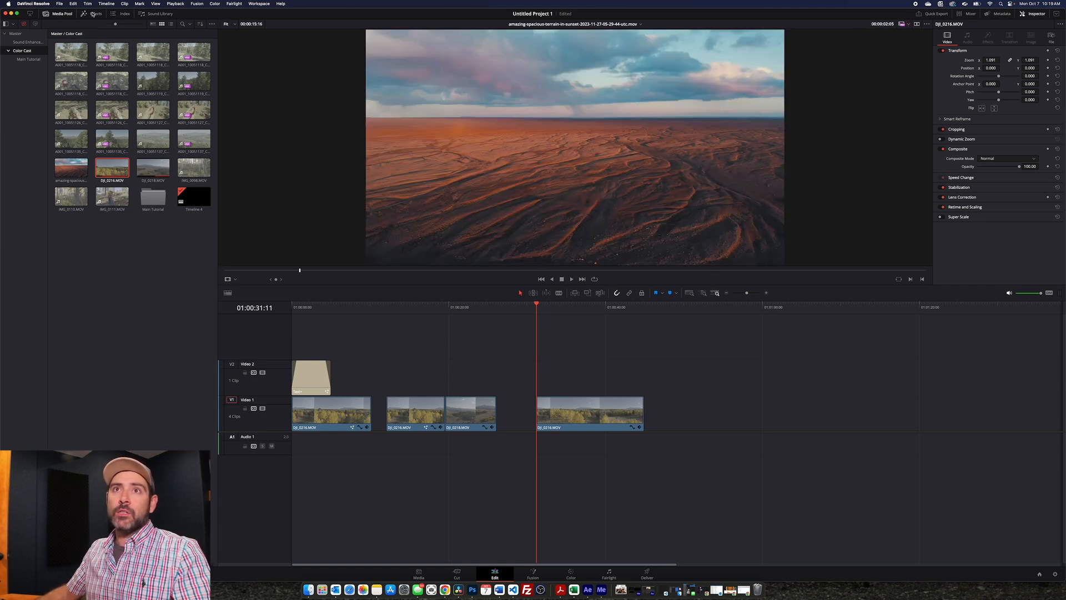
click(95, 15)
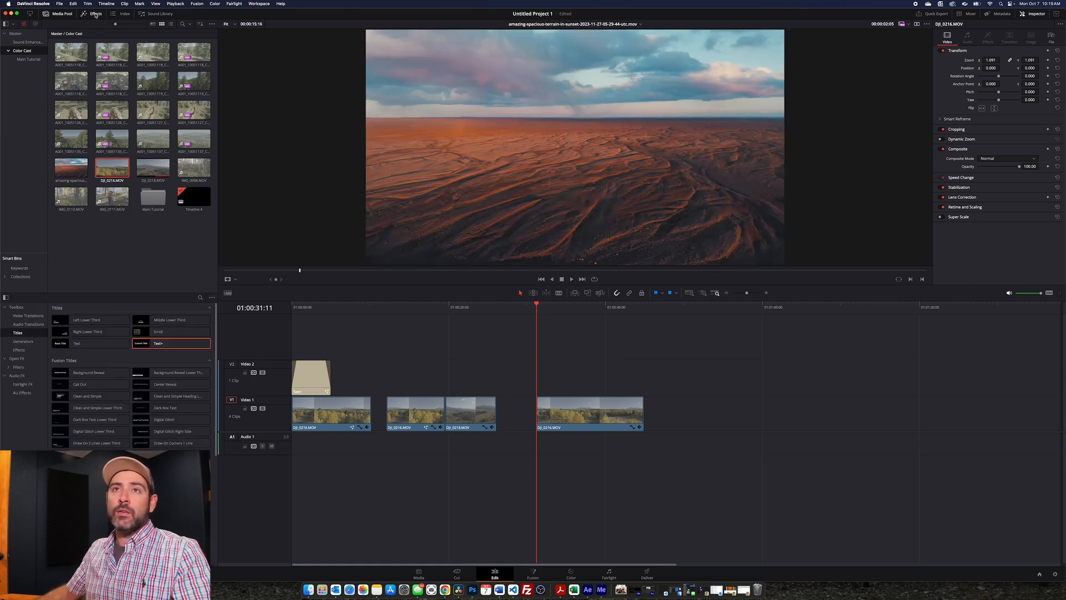
click(96, 15)
click(95, 15)
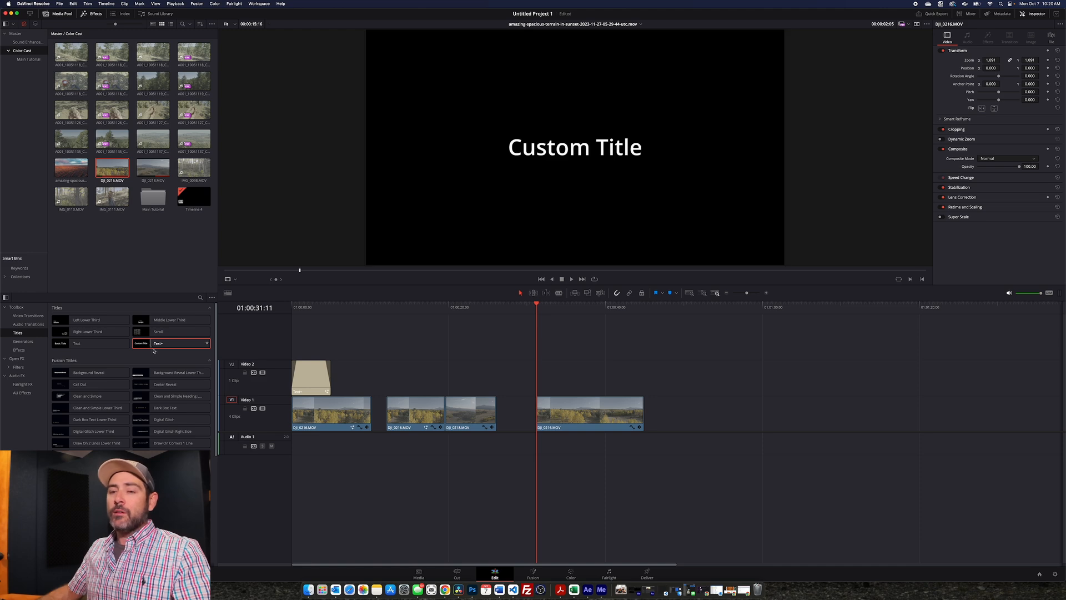
Step: Add a Text+ title on Video 2 above the new clip, starting about one second after the clip begins
drag(146, 348, 560, 384)
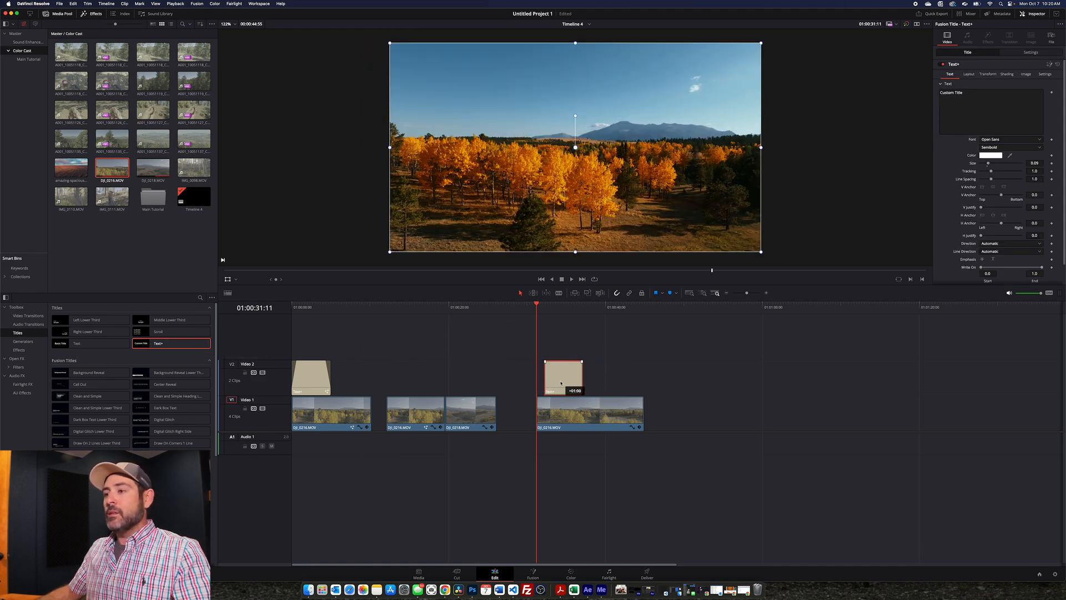
click(544, 305)
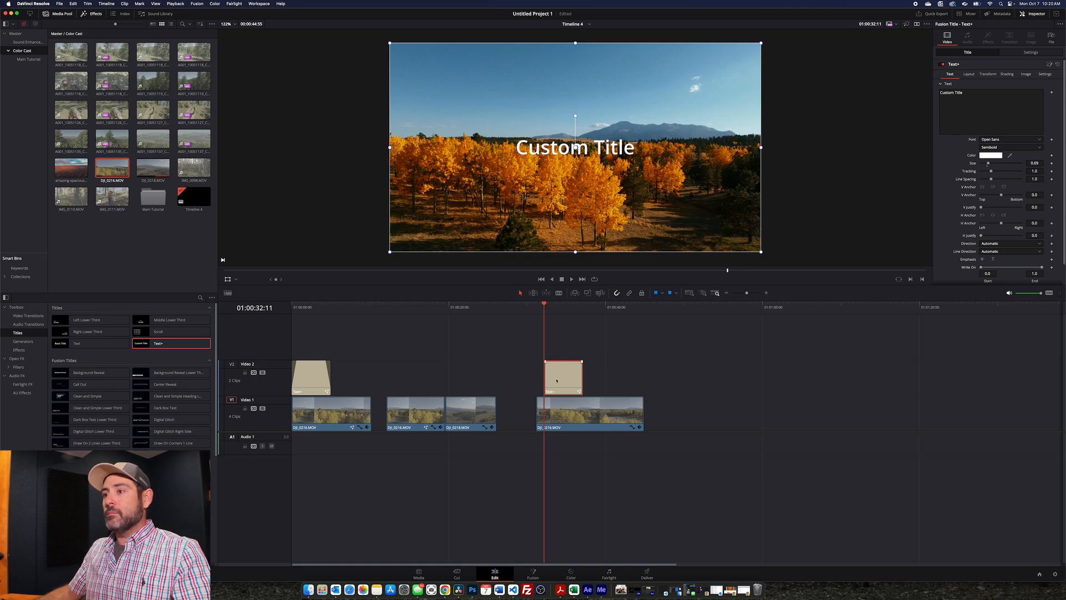
click(557, 348)
Step: Give the new Text+ title a short fade-in at its start and a short fade-out at its end
key(super+equal)
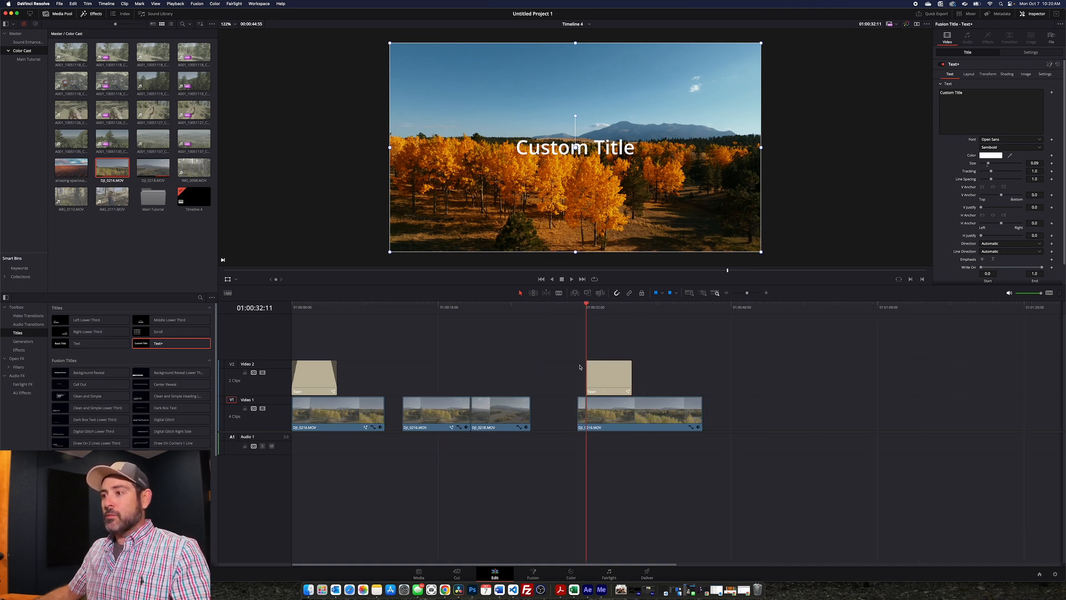
key(super+equal)
key(super+equal)
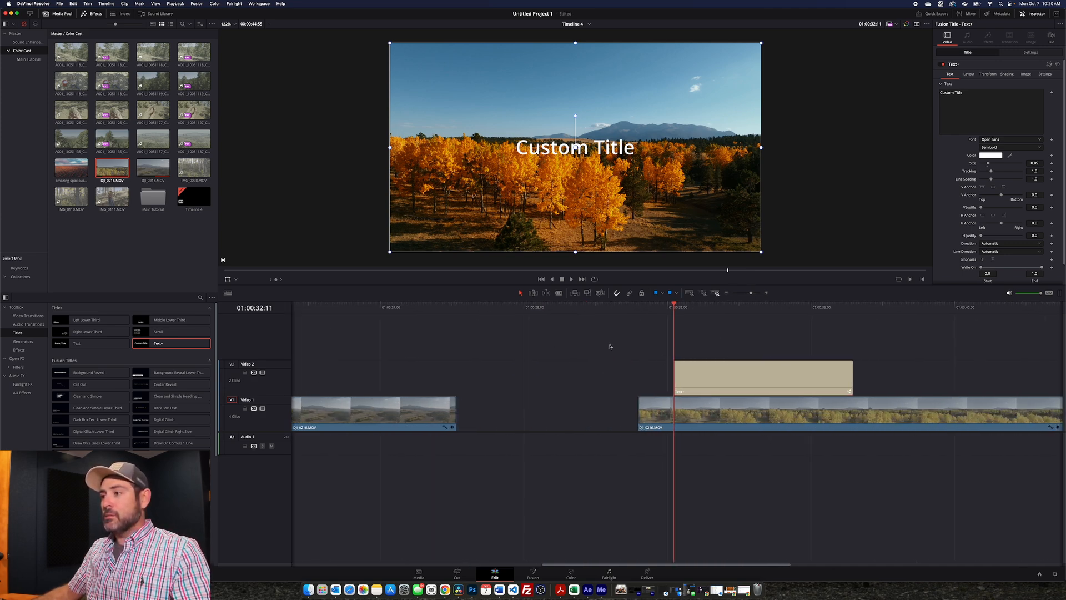
scroll(610, 347, right, 5)
click(437, 333)
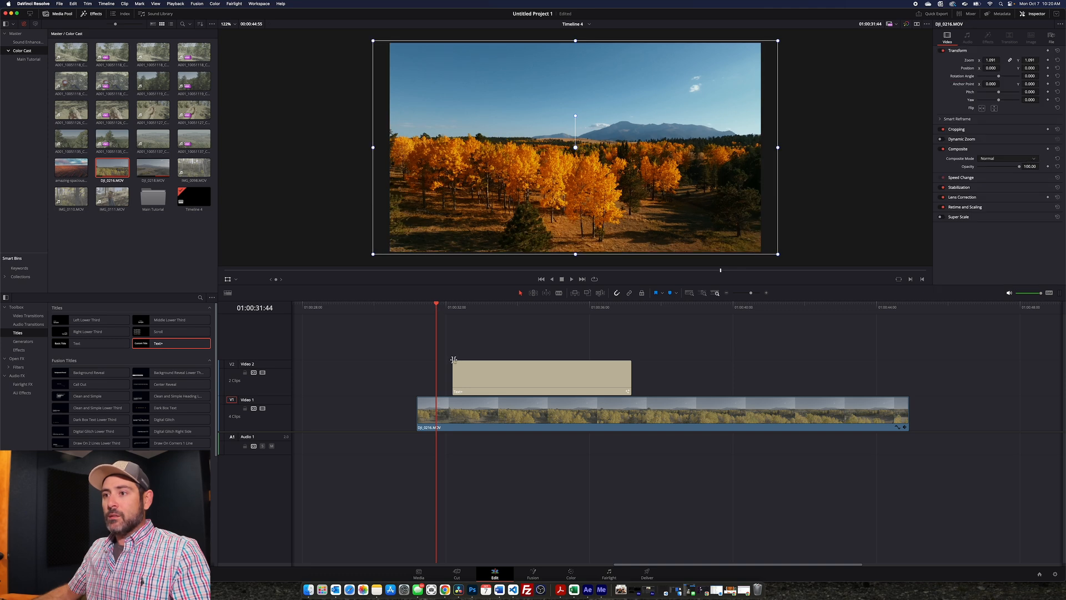
drag(453, 362, 460, 363)
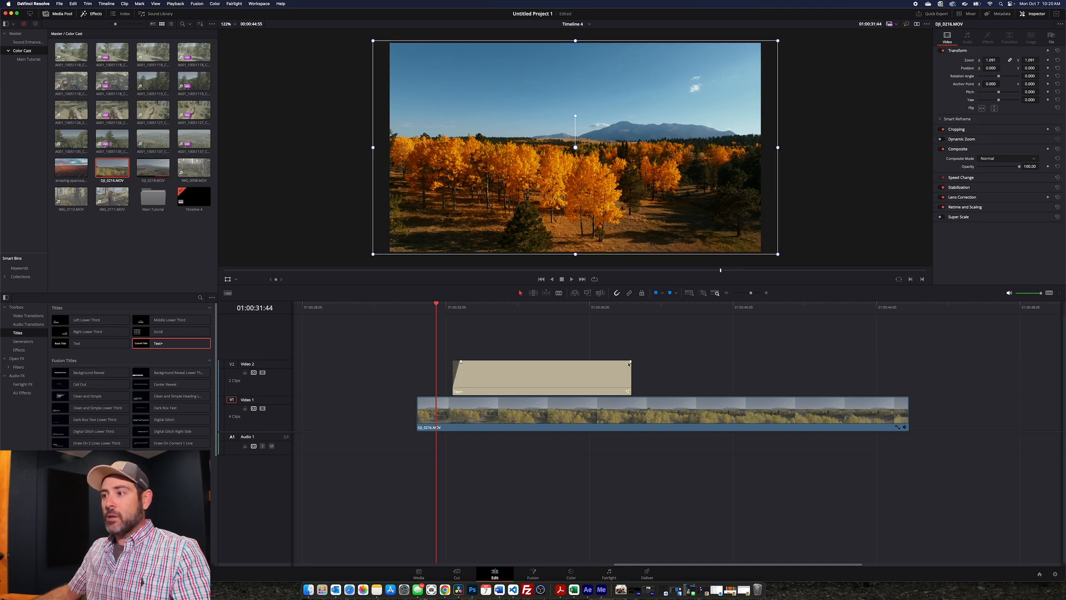
drag(629, 362, 625, 363)
Step: Play back the new title over the clip to check its fade-in
key(space)
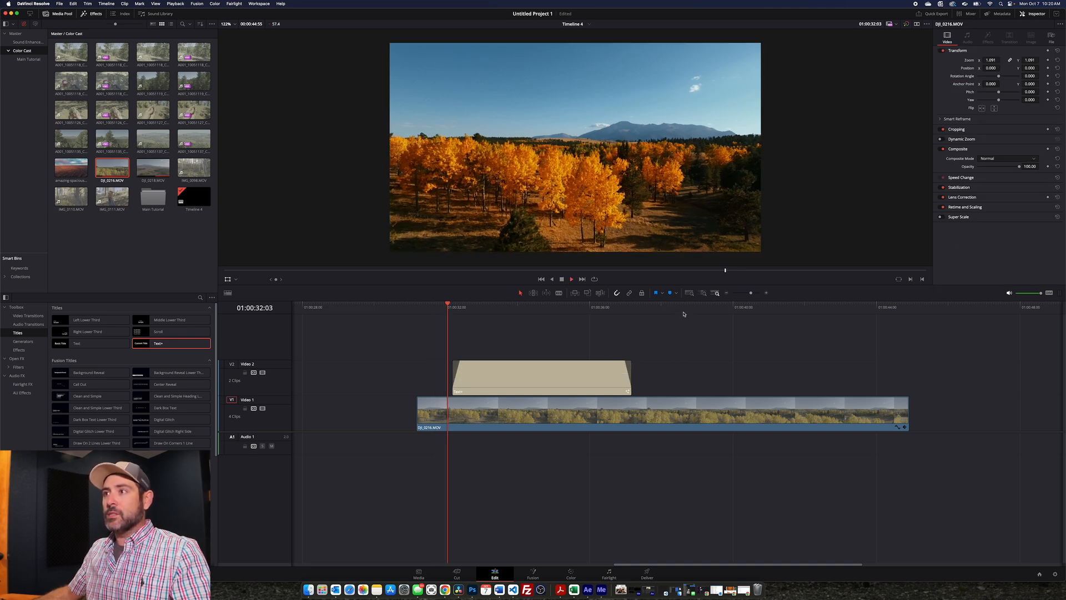
key(space)
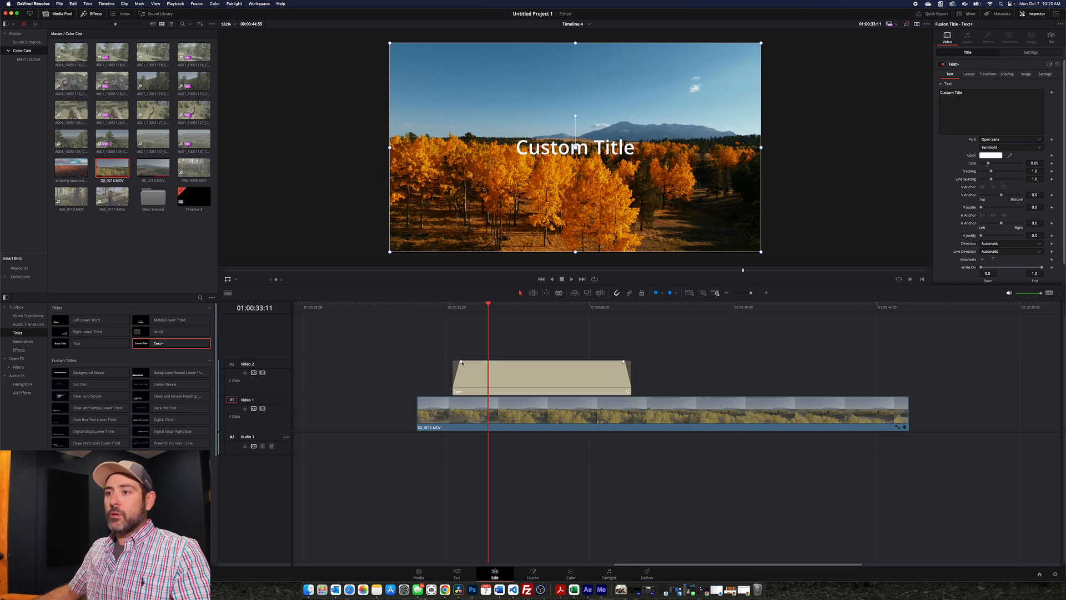
drag(462, 363, 462, 362)
click(419, 304)
key(space)
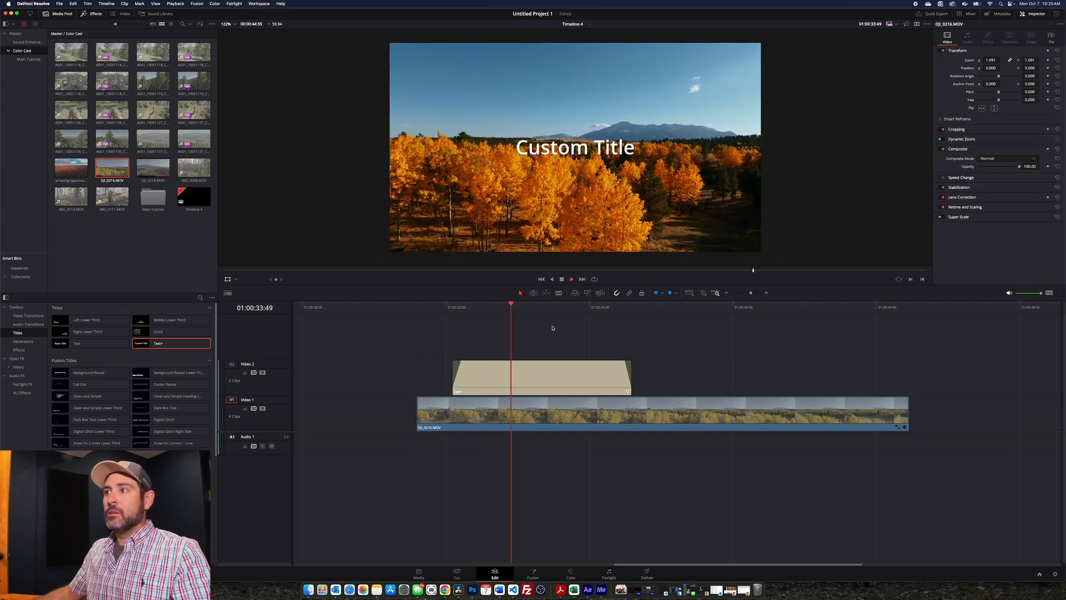
Step: Replace the new title's text with "My Adventure"
click(576, 387)
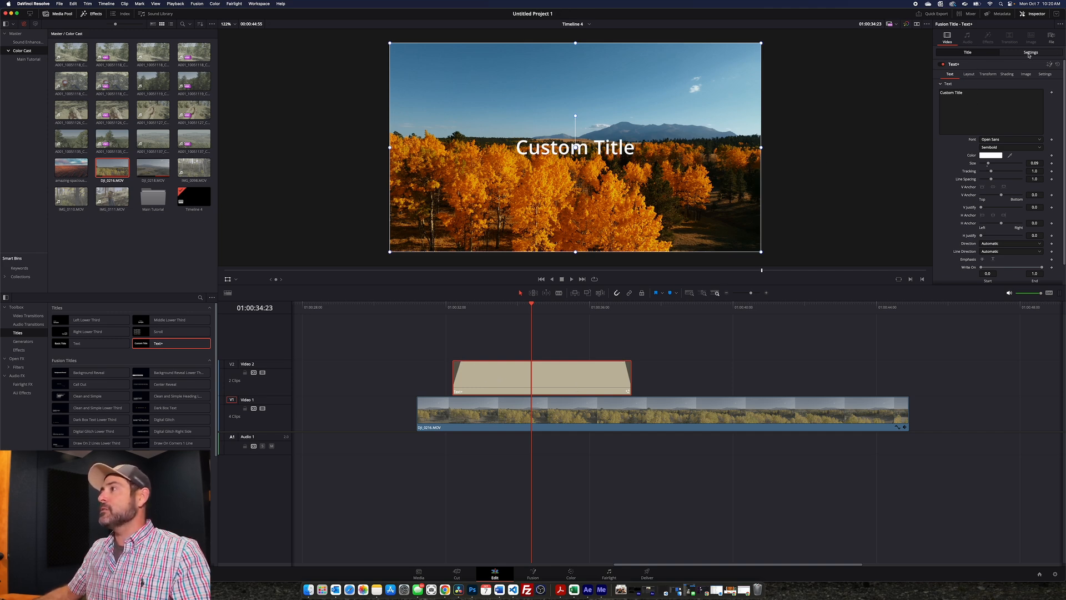
click(1006, 55)
click(981, 54)
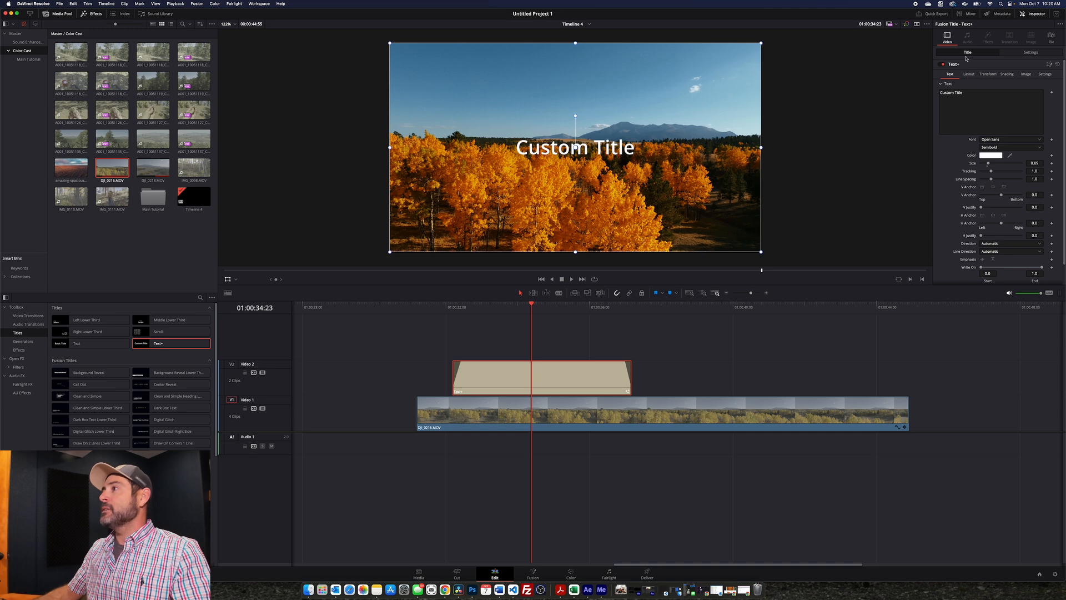
drag(966, 93, 924, 94)
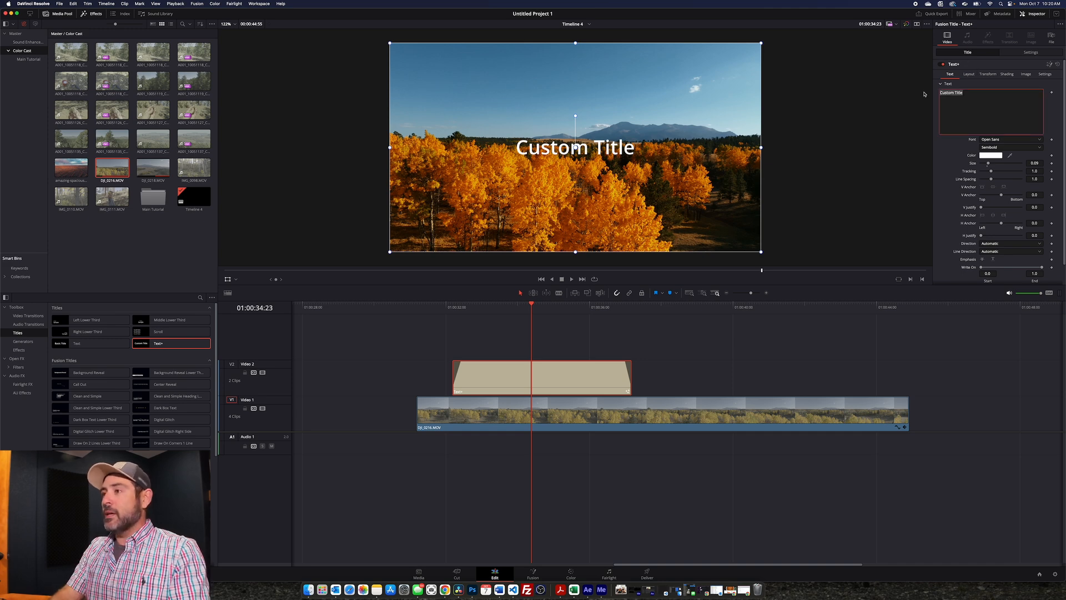
key(BackSpace)
text(My A)
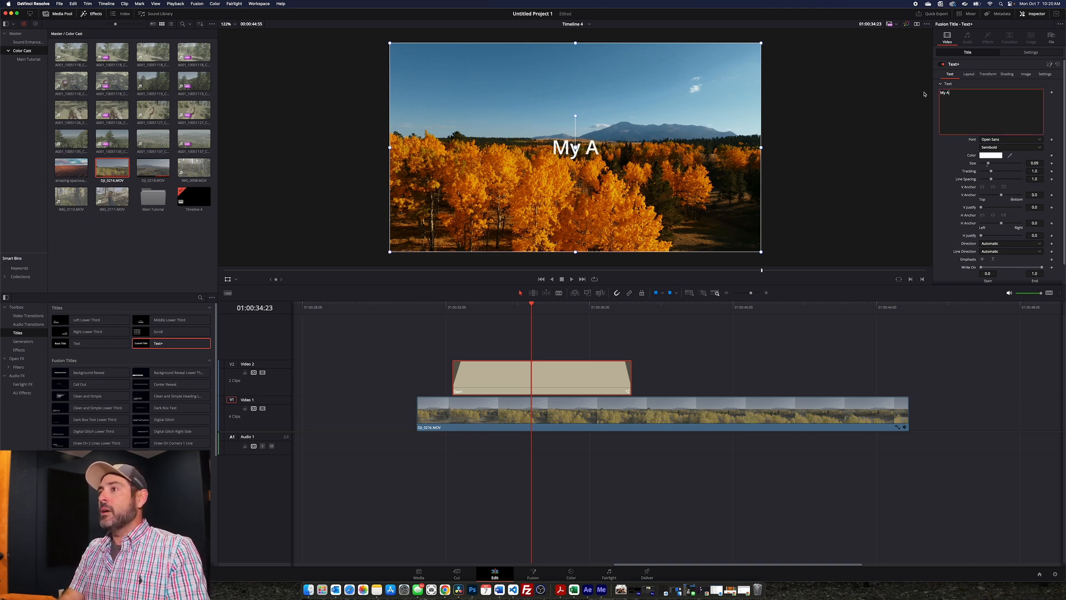
text(dventure)
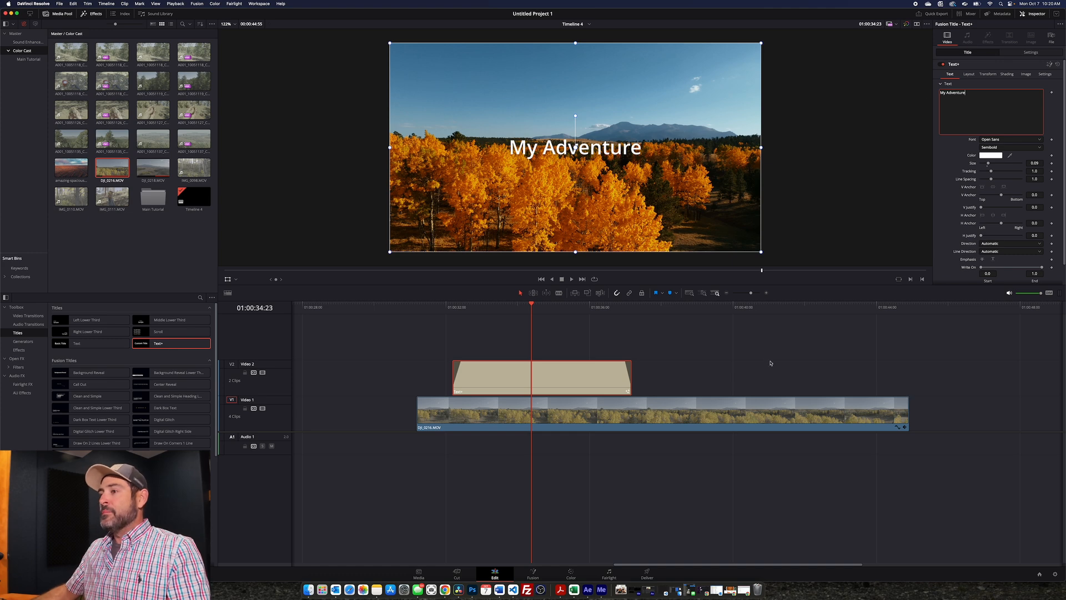
Step: Play back the "My Adventure" title over the clip from just before the title begins
click(771, 363)
click(442, 305)
key(space)
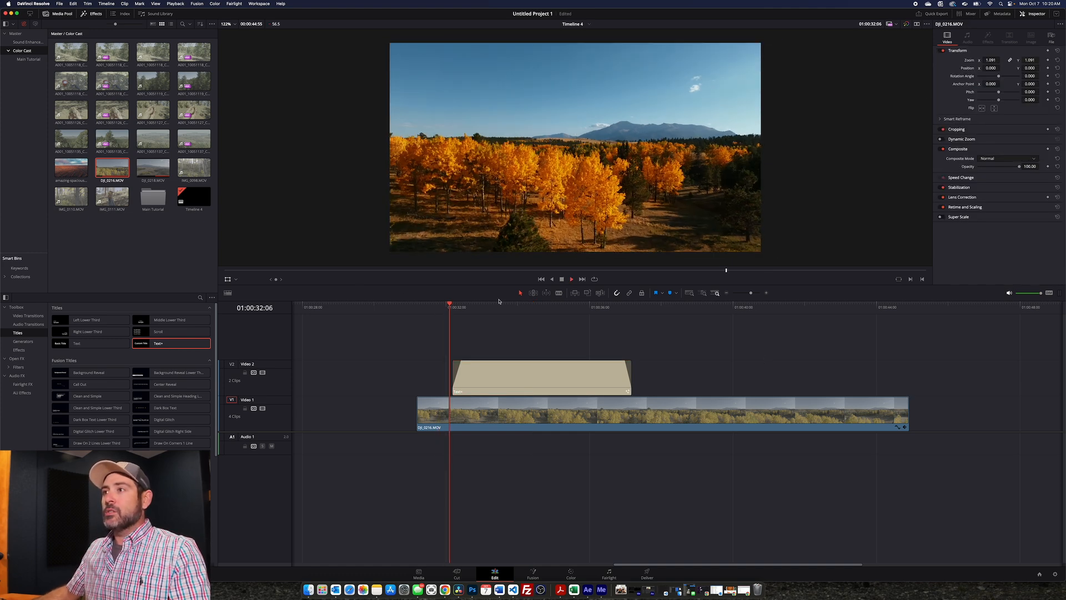
Step: Set the "My Adventure" title's font to Montserrat in the Bold Italic style
click(560, 372)
key(space)
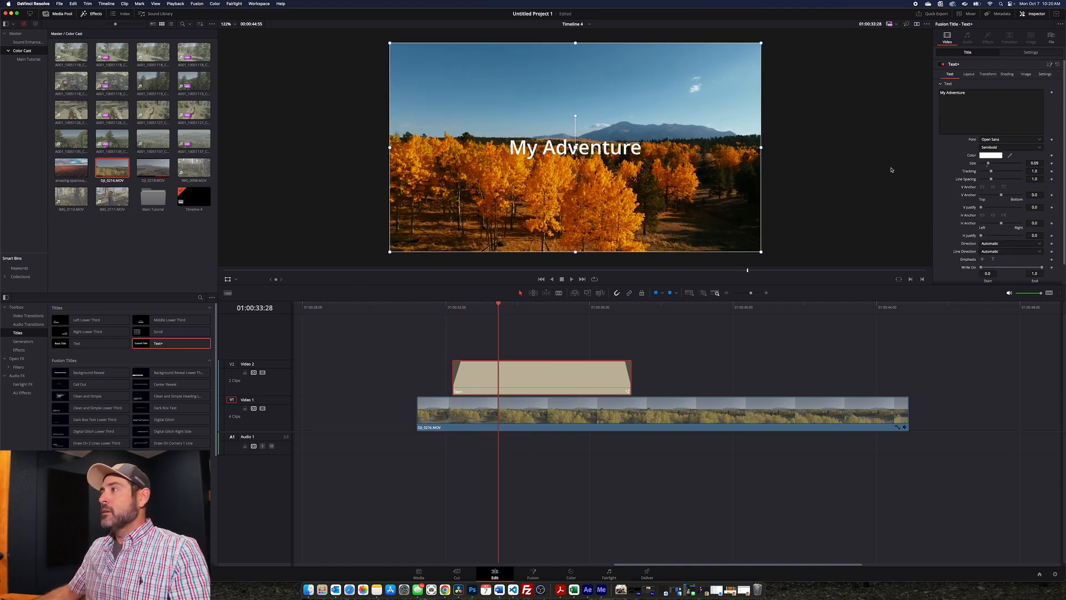
click(1013, 141)
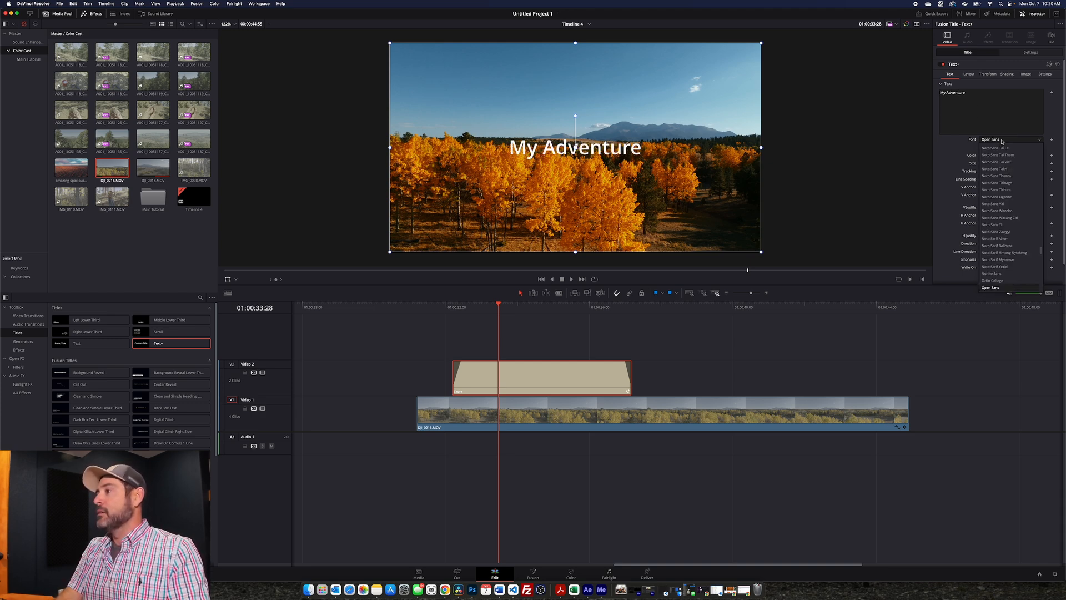
text(mo)
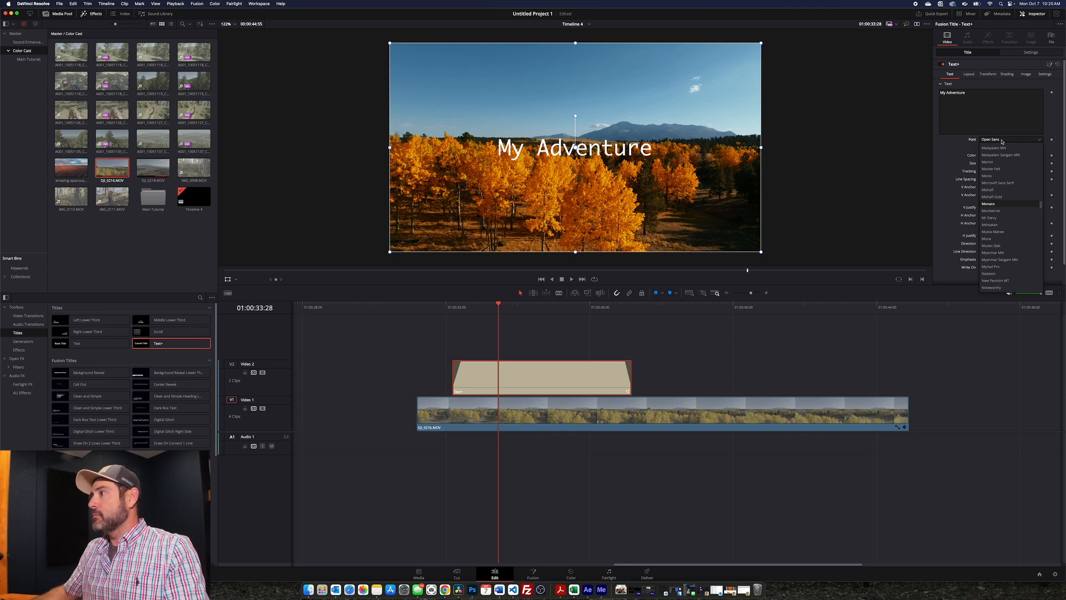
text(tmont)
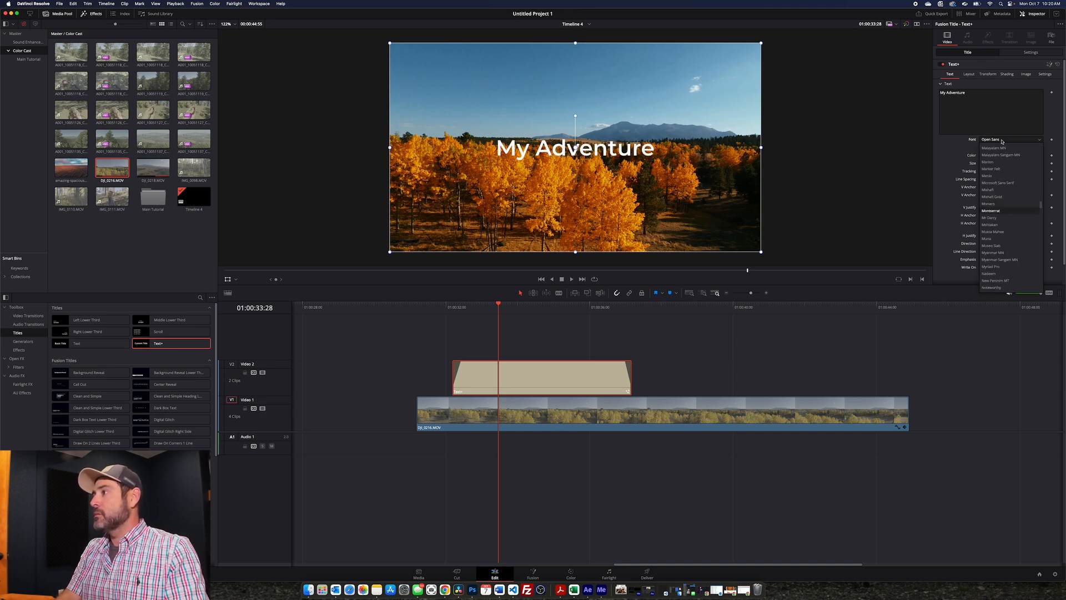
key(Return)
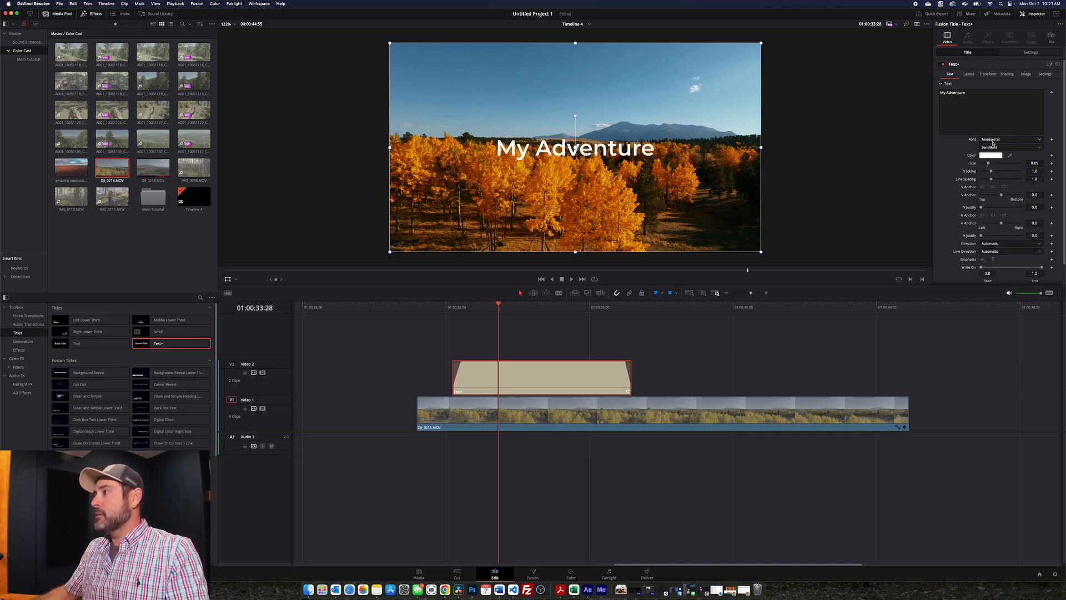
click(997, 147)
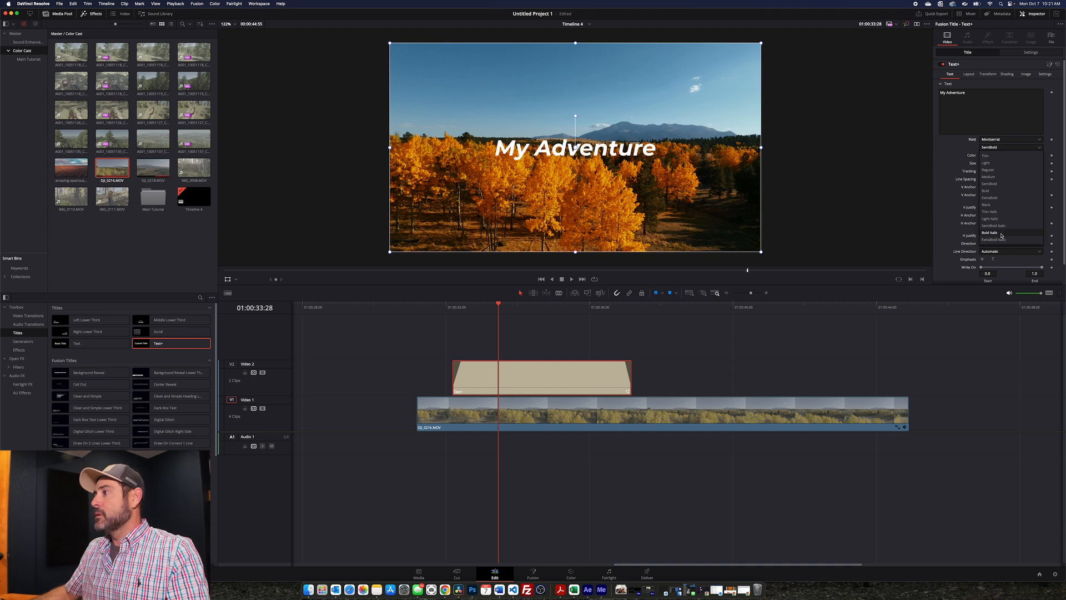
click(1001, 235)
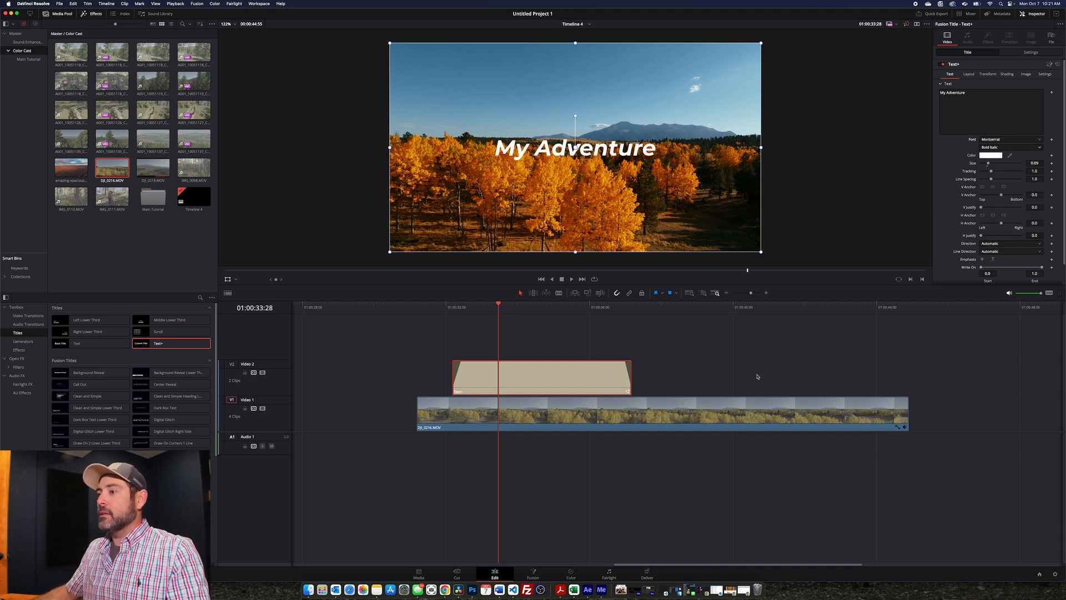
Step: Play back the restyled title from just before the start of its clip
click(757, 376)
drag(444, 304, 407, 306)
key(space)
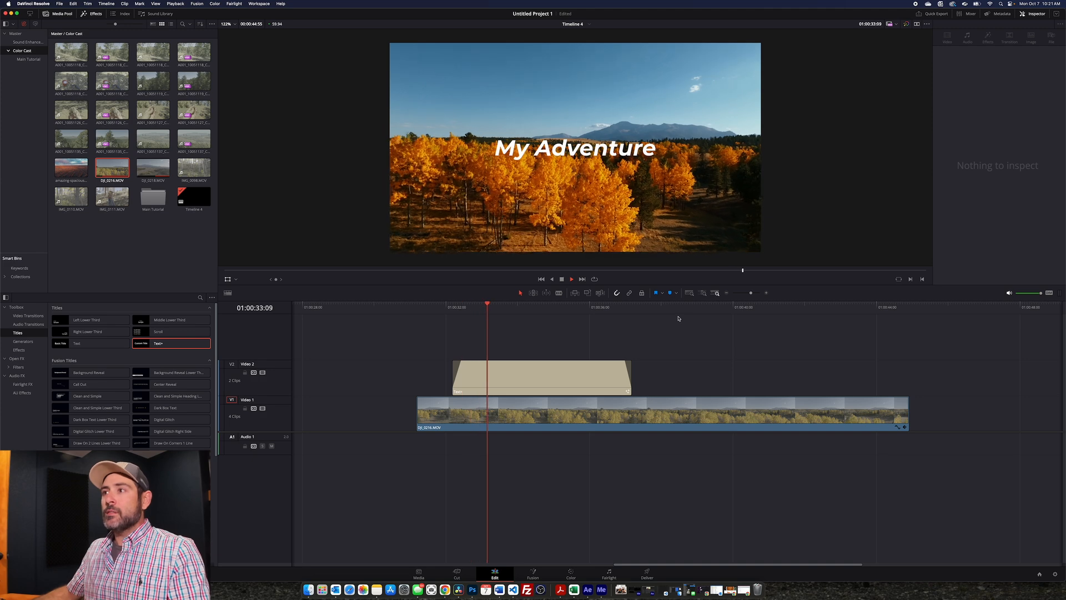
click(555, 384)
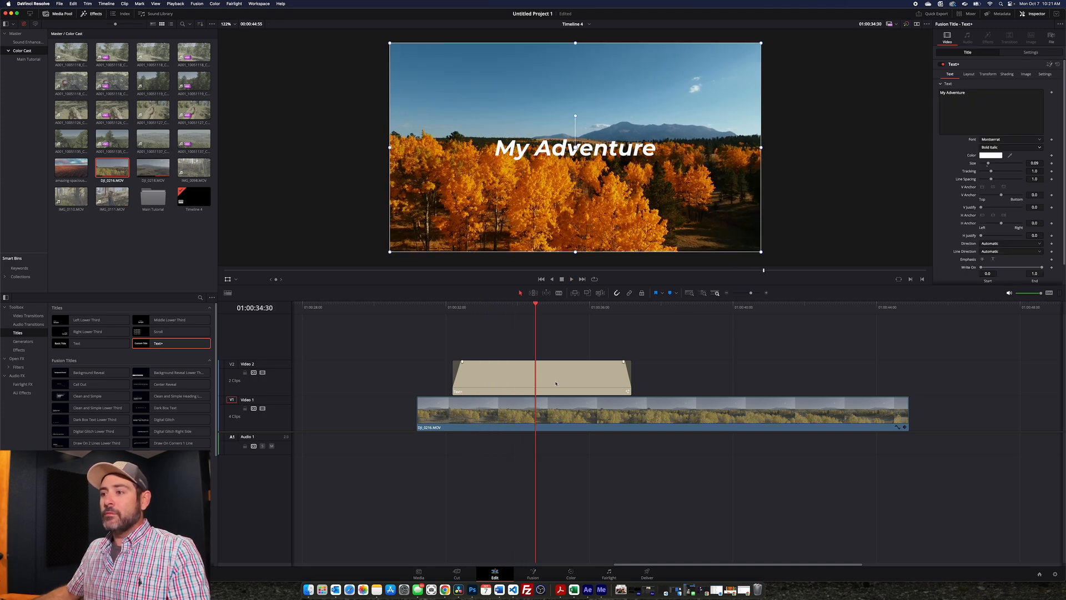
Step: Review the whole timeline, comparing the middle drone clips with the newly titled shot
scroll(556, 383, up, 2)
scroll(556, 383, down, 6)
click(603, 307)
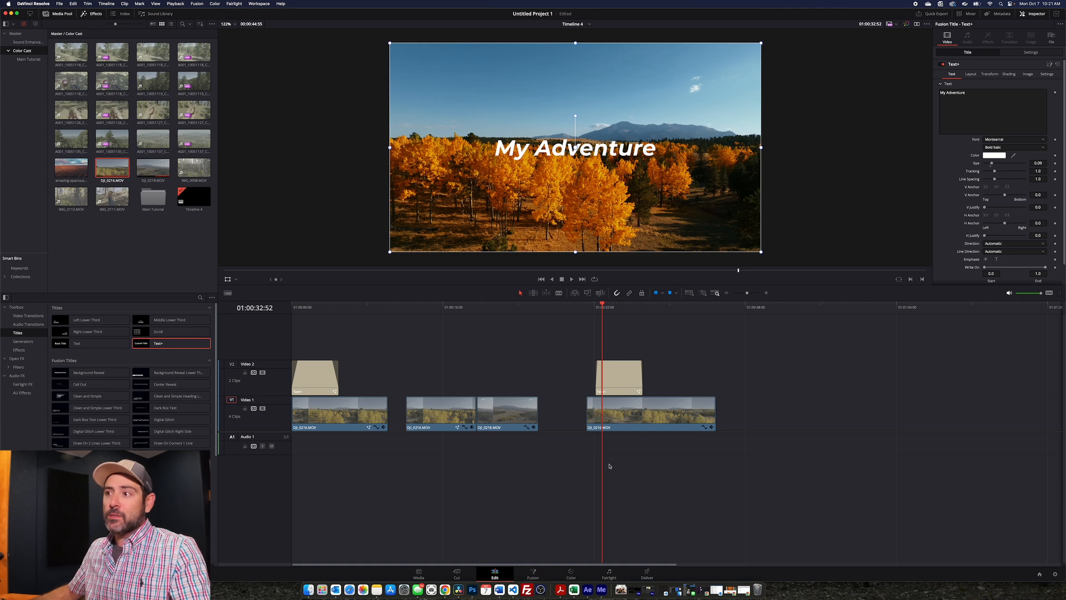
click(586, 305)
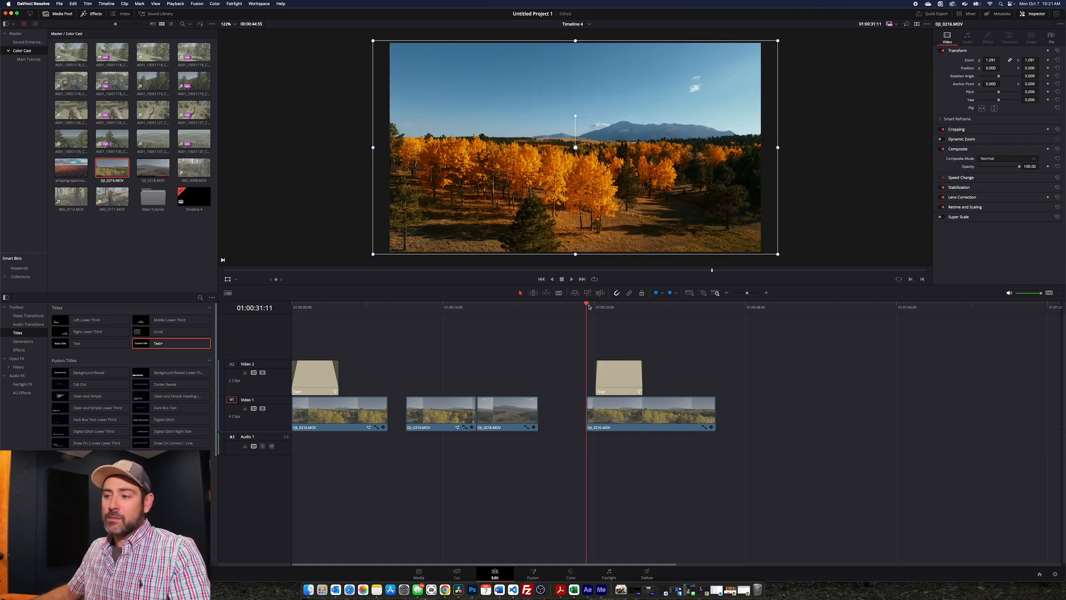
drag(415, 307, 428, 307)
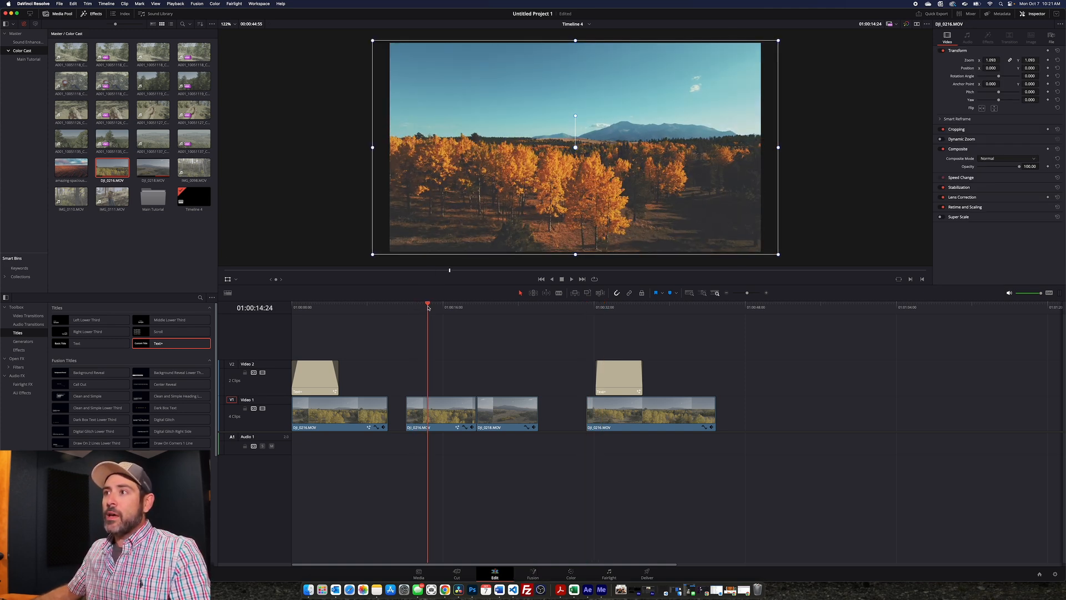
key(space)
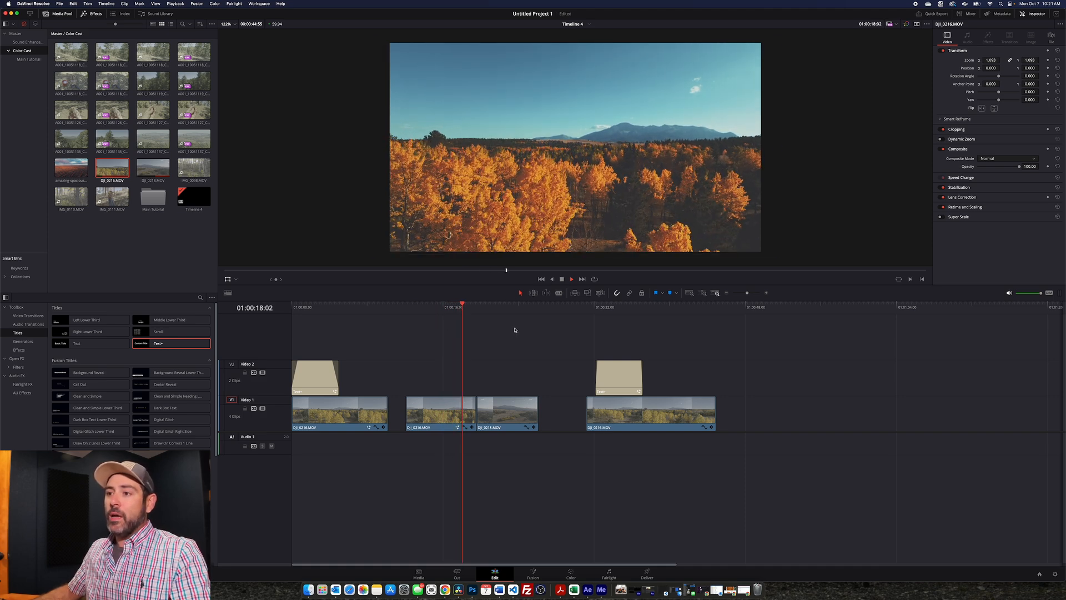
key(space)
click(616, 309)
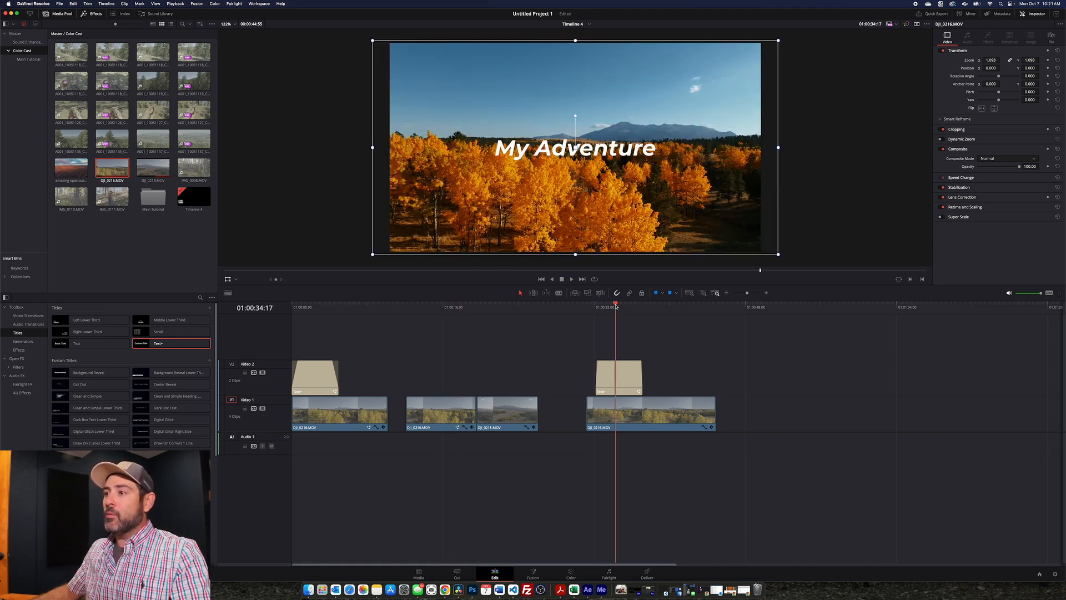
click(650, 309)
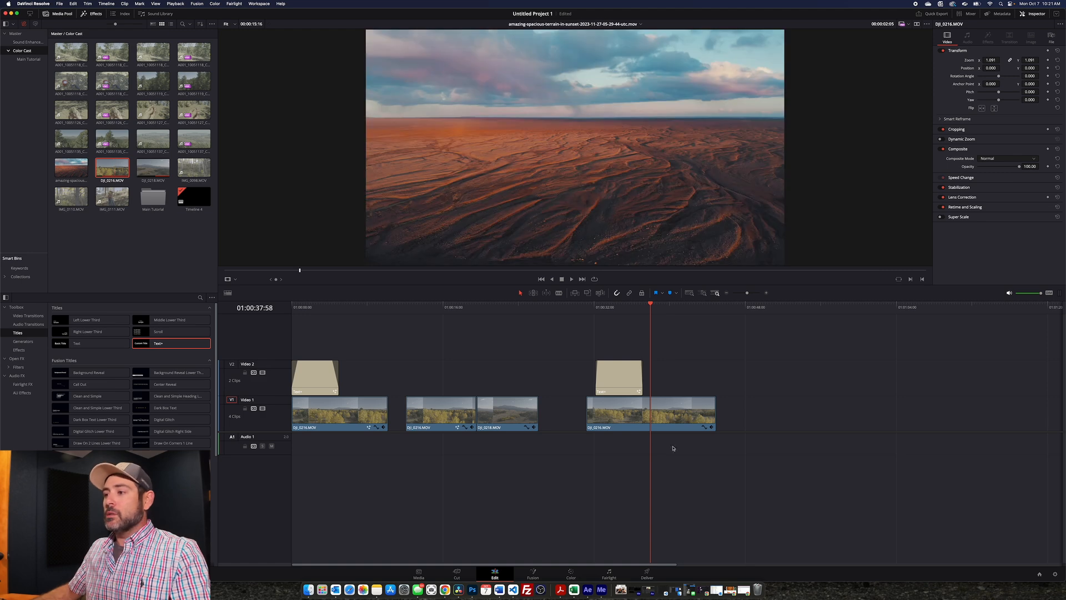
Step: Duplicate the titled shot's DJI_0216.MOV clip to an empty stretch after it on Video 1 and open the copy in Fusion
click(599, 426)
drag(611, 423, 765, 424)
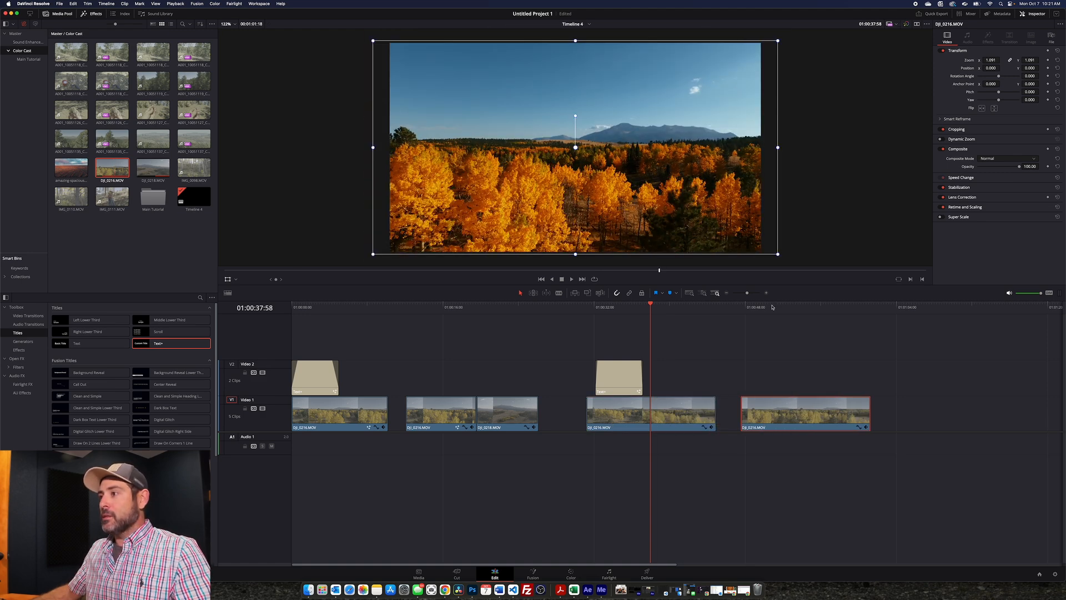
click(764, 307)
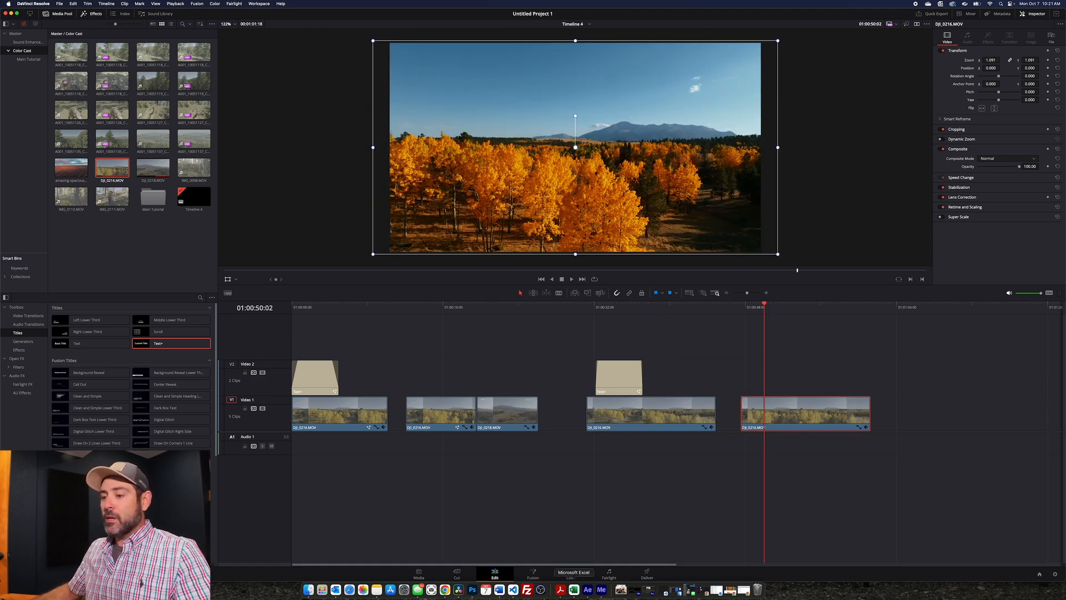
click(532, 575)
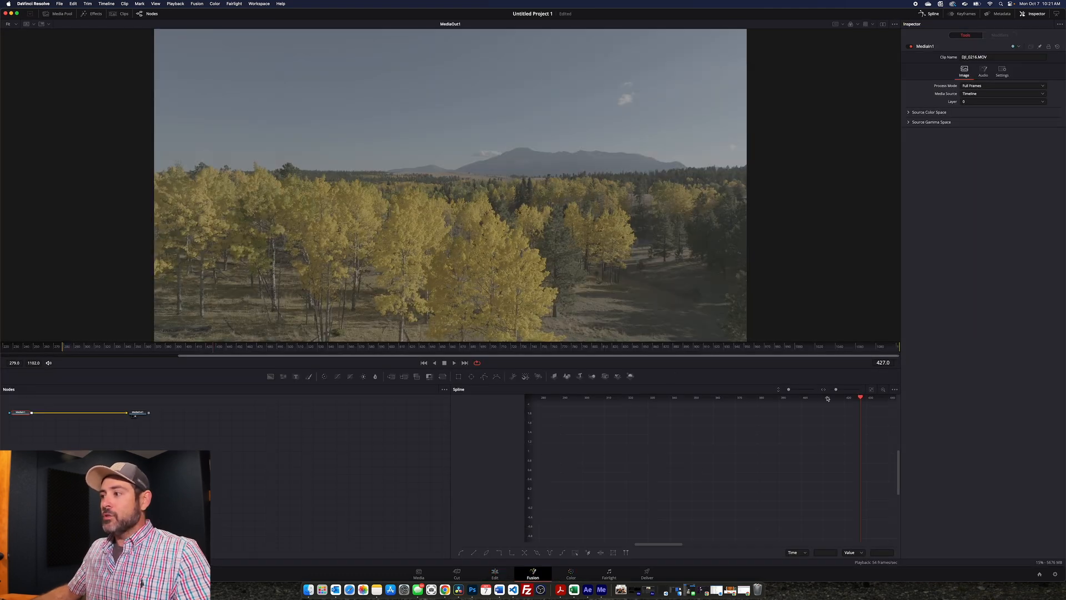
Step: Spread the MediaIn1 and MediaOut1 nodes farther apart in the node graph and move the playhead to the clip's start
drag(861, 397, 619, 399)
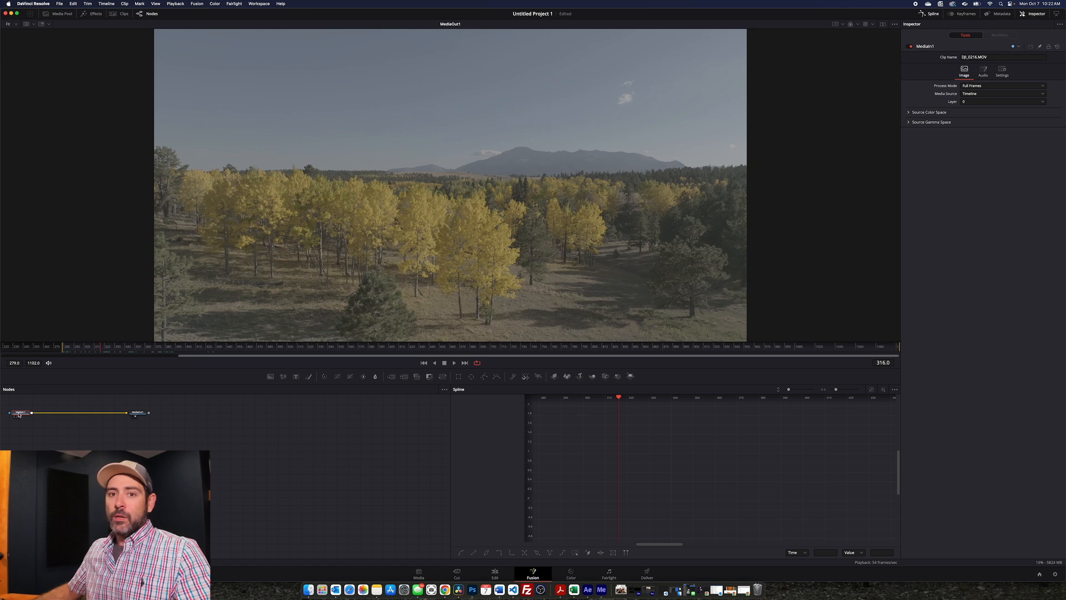
drag(18, 413, 25, 477)
drag(210, 465, 300, 476)
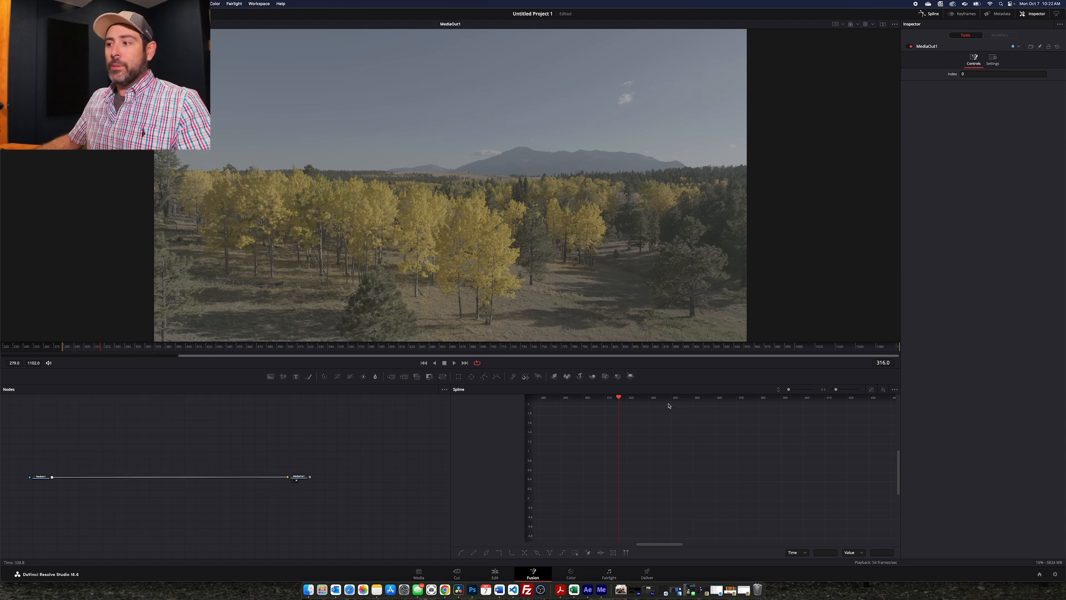
drag(618, 398, 508, 418)
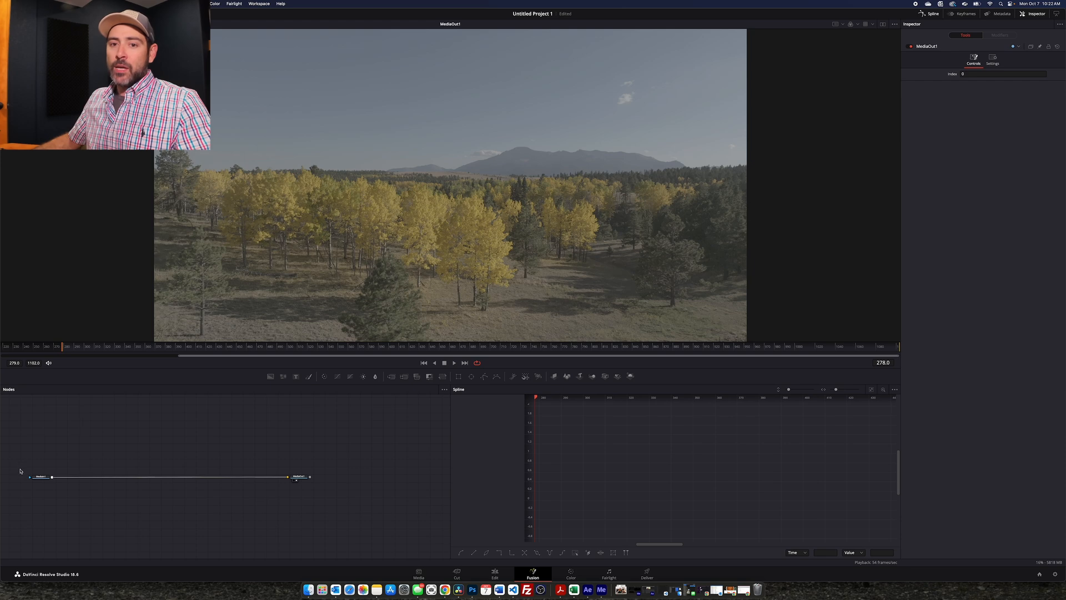
drag(20, 456, 372, 546)
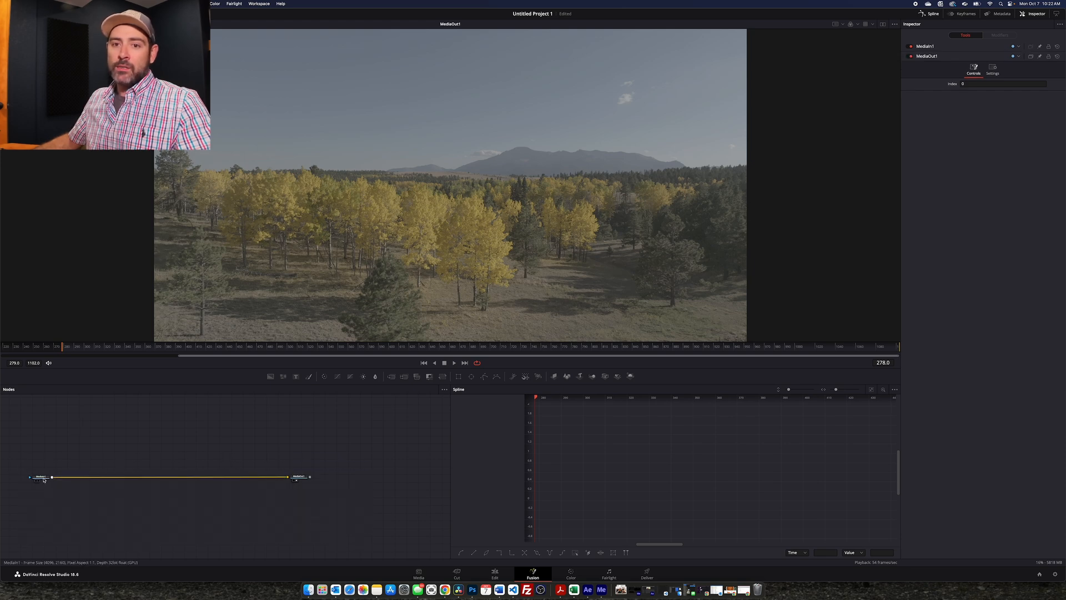
click(43, 479)
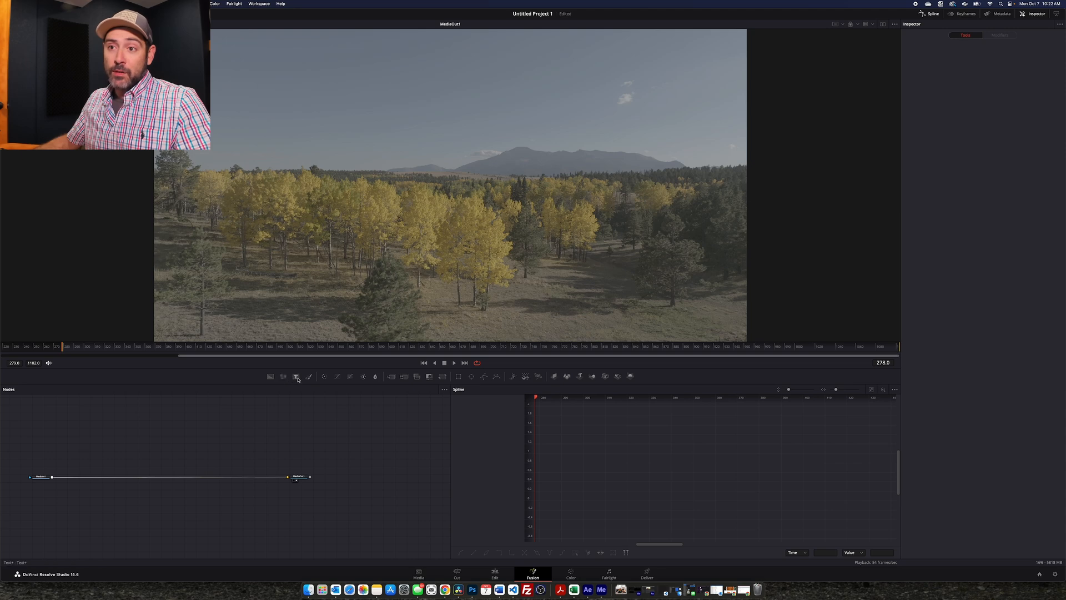
Step: Add a Text+ node merged over the footage between MediaIn1 and MediaOut1, and place it above the merge node
drag(295, 378, 161, 479)
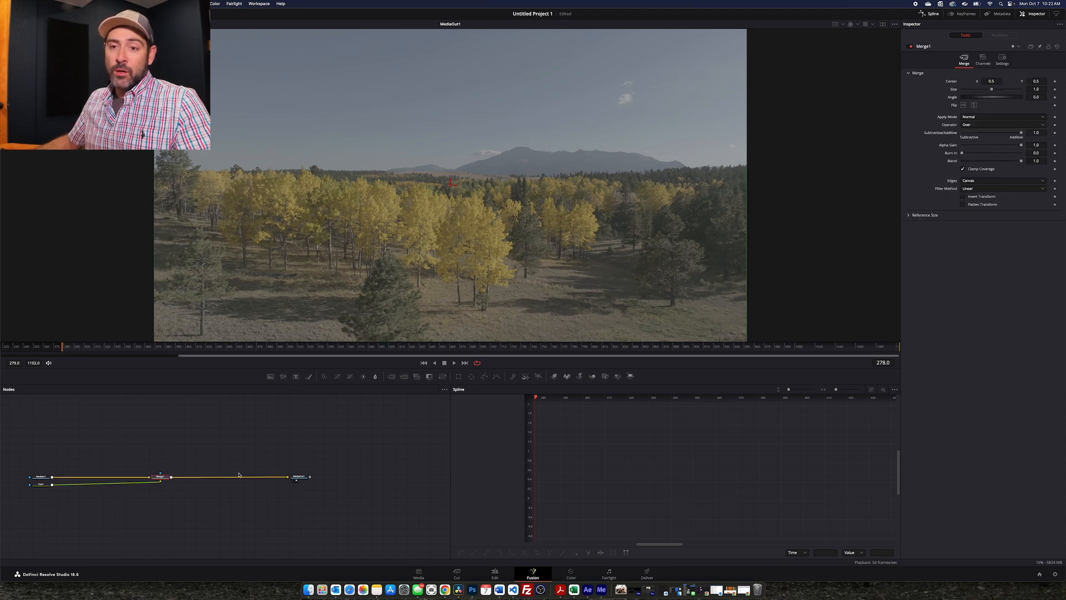
drag(41, 484, 161, 437)
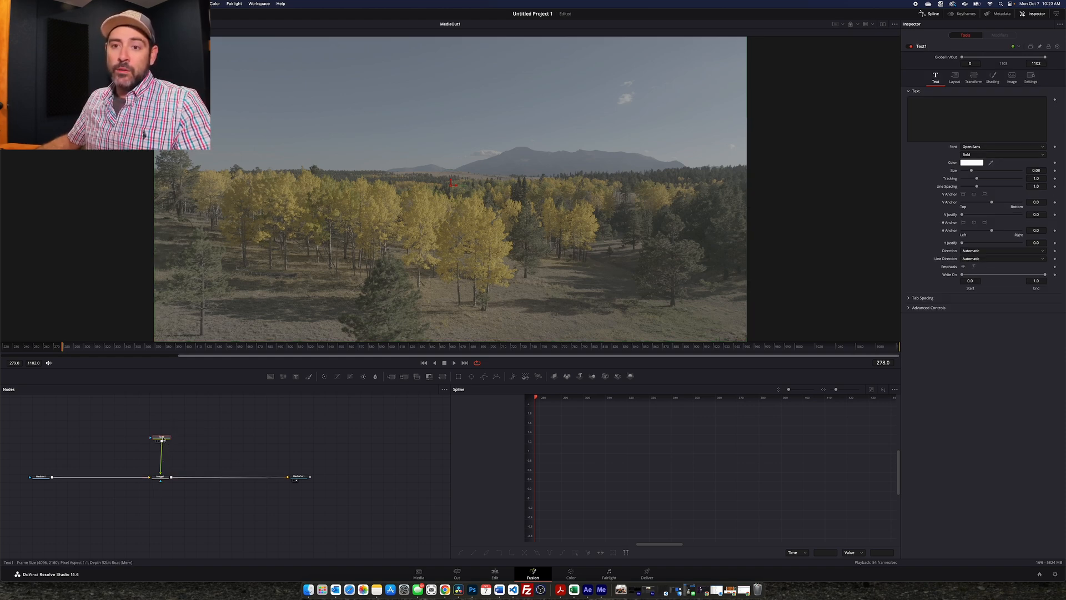
click(178, 454)
Step: Enter "My Adventure" as the text of the Text+ node
click(165, 440)
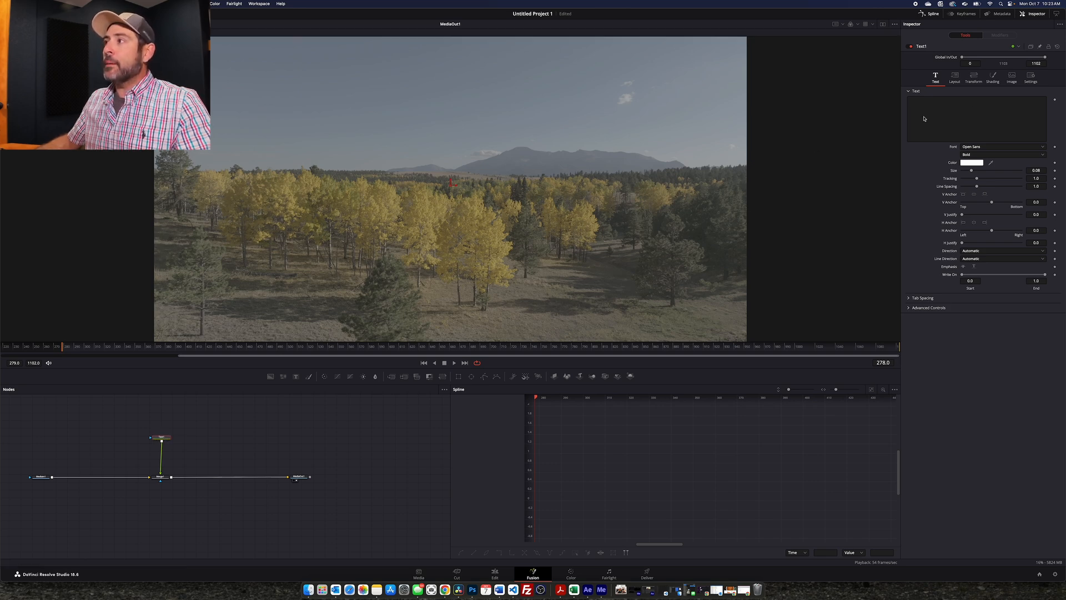
click(949, 108)
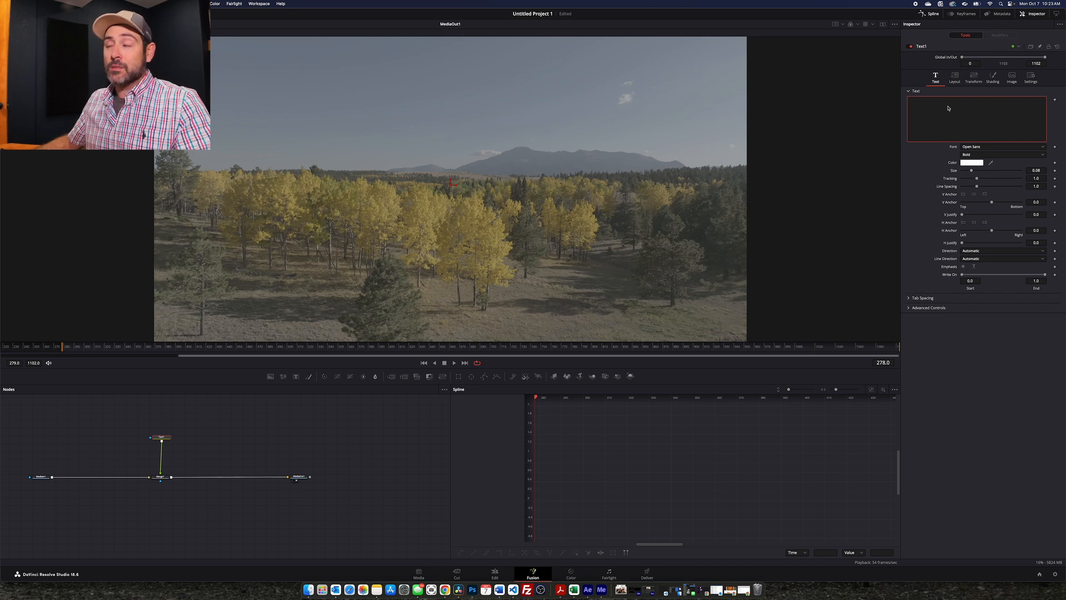
text(M)
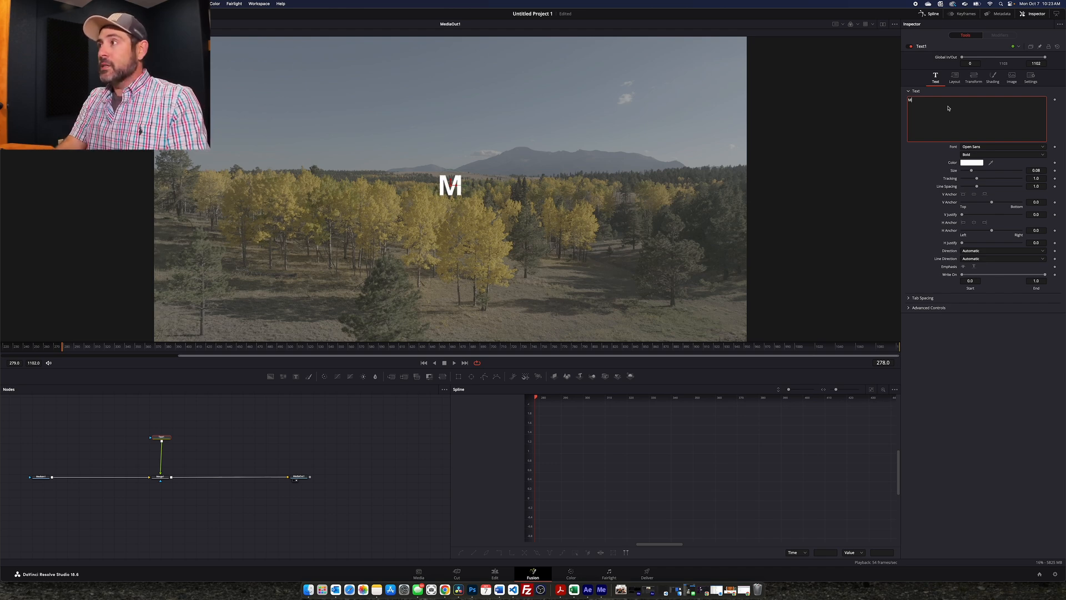
text(y Adventure)
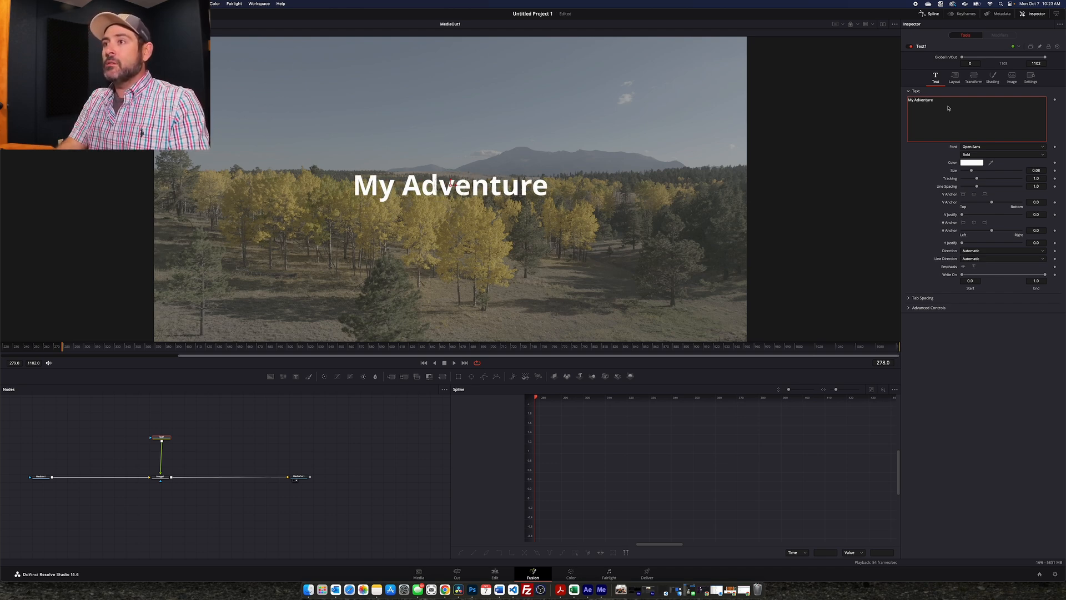
Step: Set the Text+ node's font to Montserrat in the ExtraBold Italic style
click(983, 147)
click(994, 148)
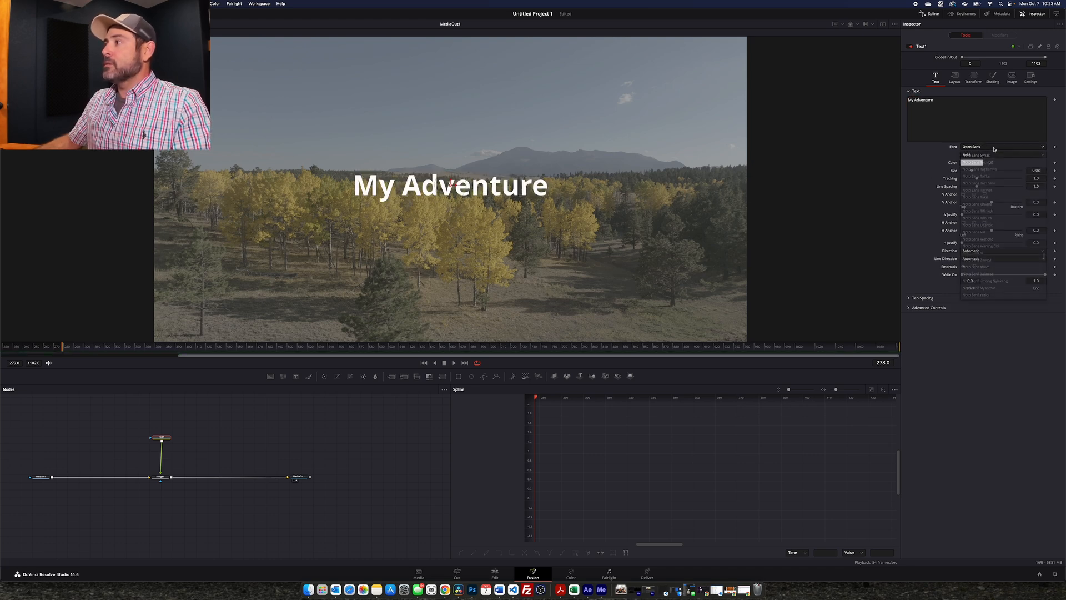
click(994, 149)
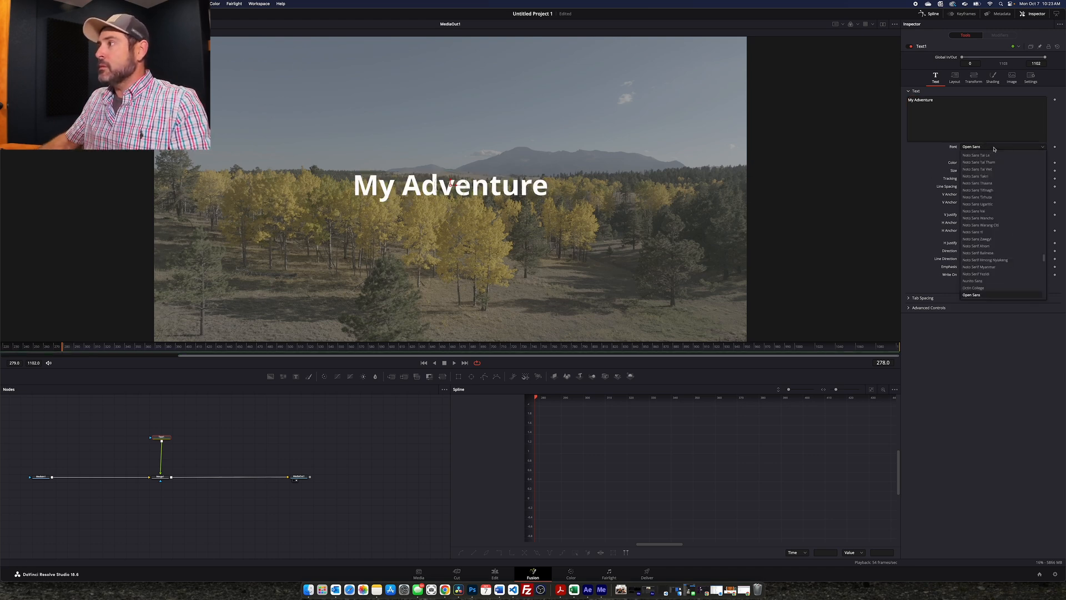
scroll(988, 216, up, 5)
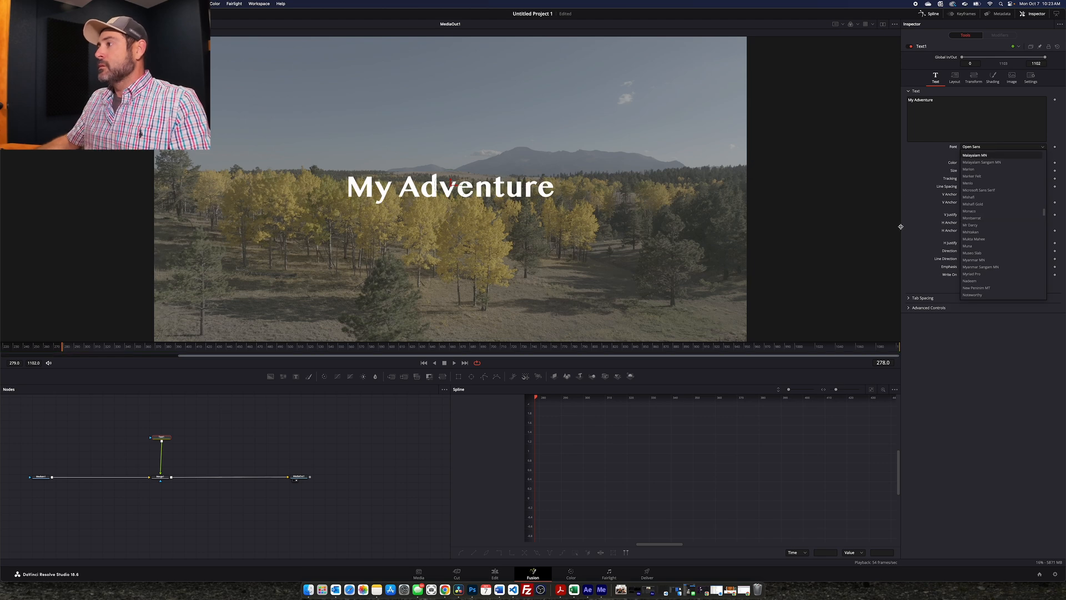
click(987, 218)
click(986, 155)
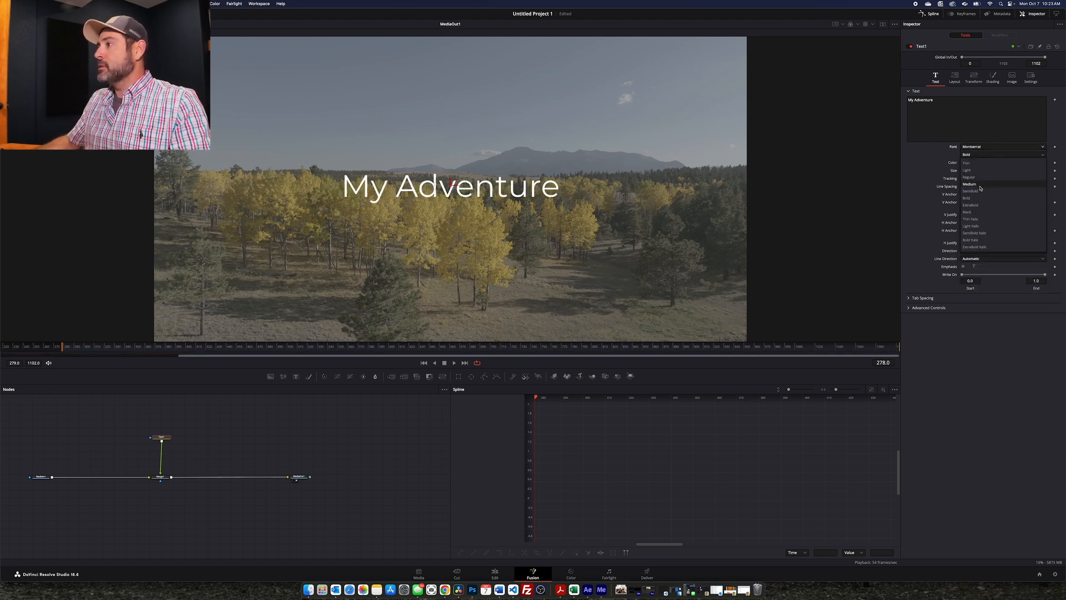
click(980, 247)
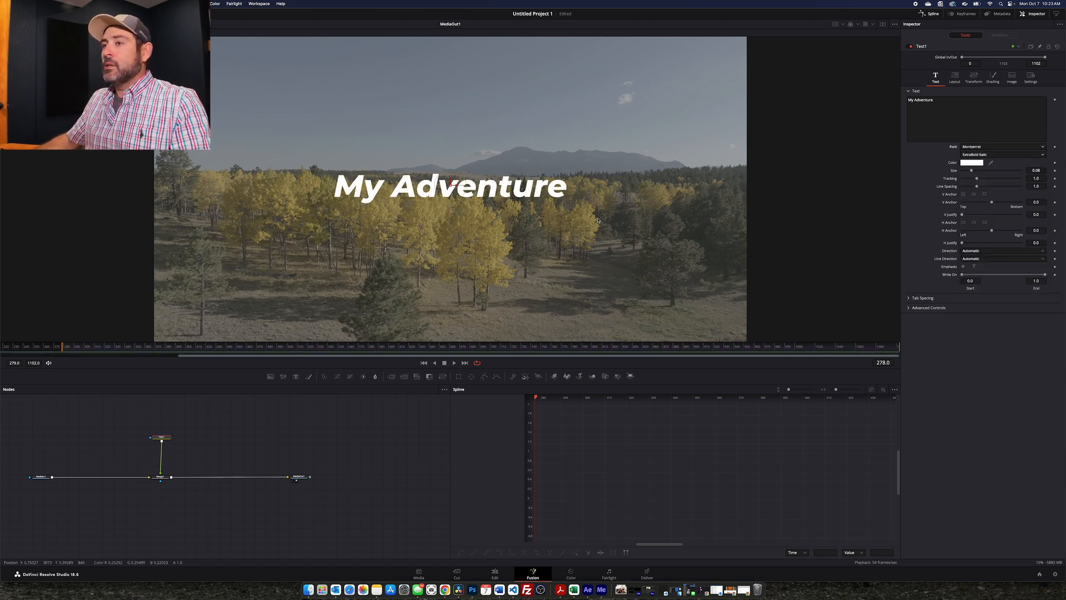
Step: Move the Text+ node slightly closer to the merge node and scrub the playhead to frame 295
drag(162, 438, 161, 443)
click(202, 439)
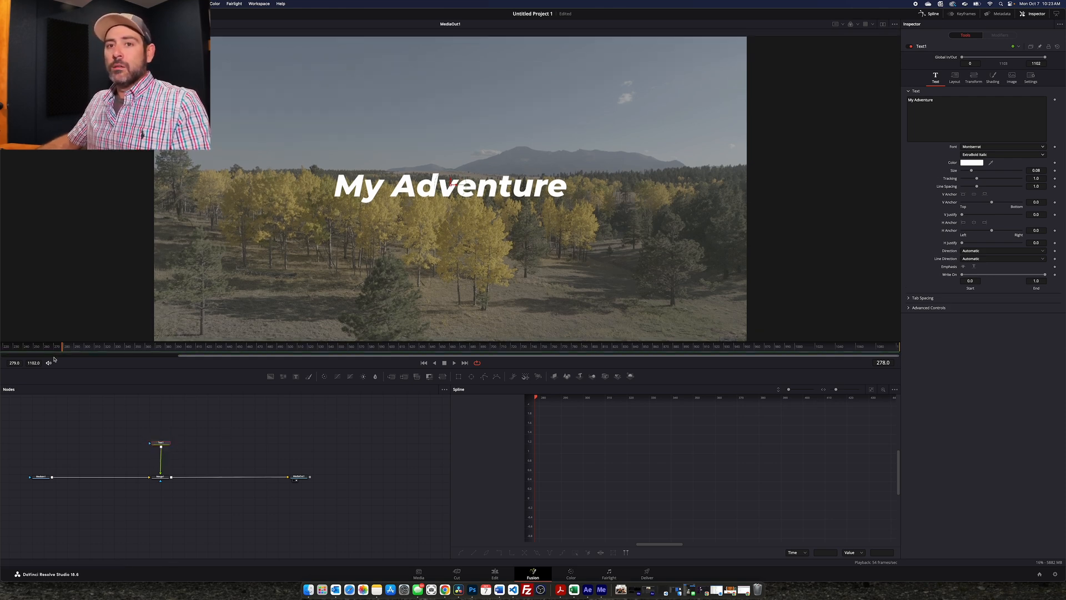
click(250, 349)
drag(250, 350, 80, 355)
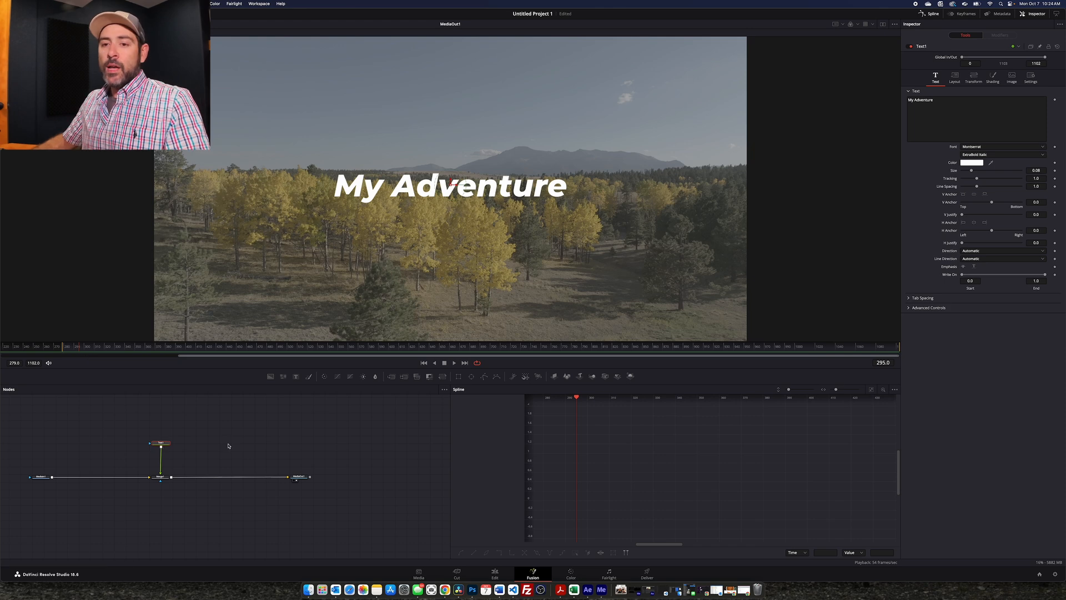
Step: Add a Follower modifier to the Text+ node's "My Adventure" text
click(171, 451)
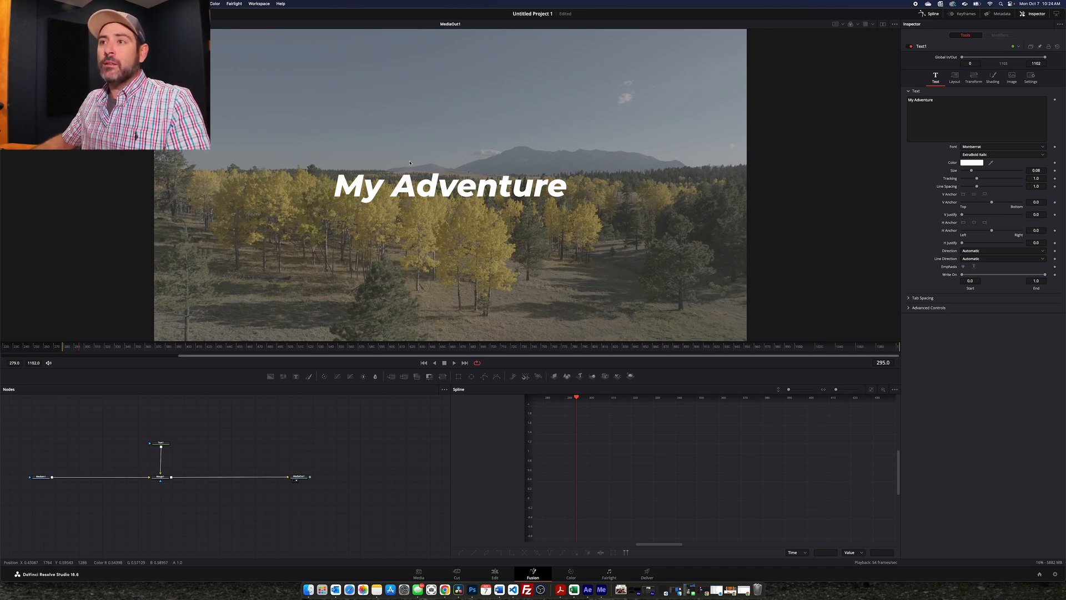
click(161, 444)
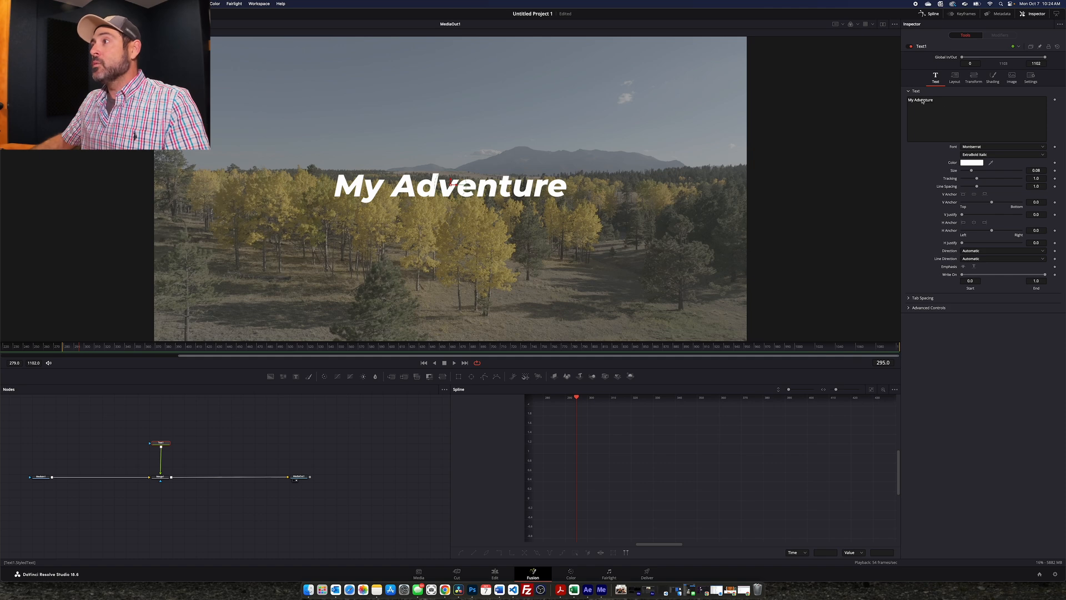
right_click(947, 109)
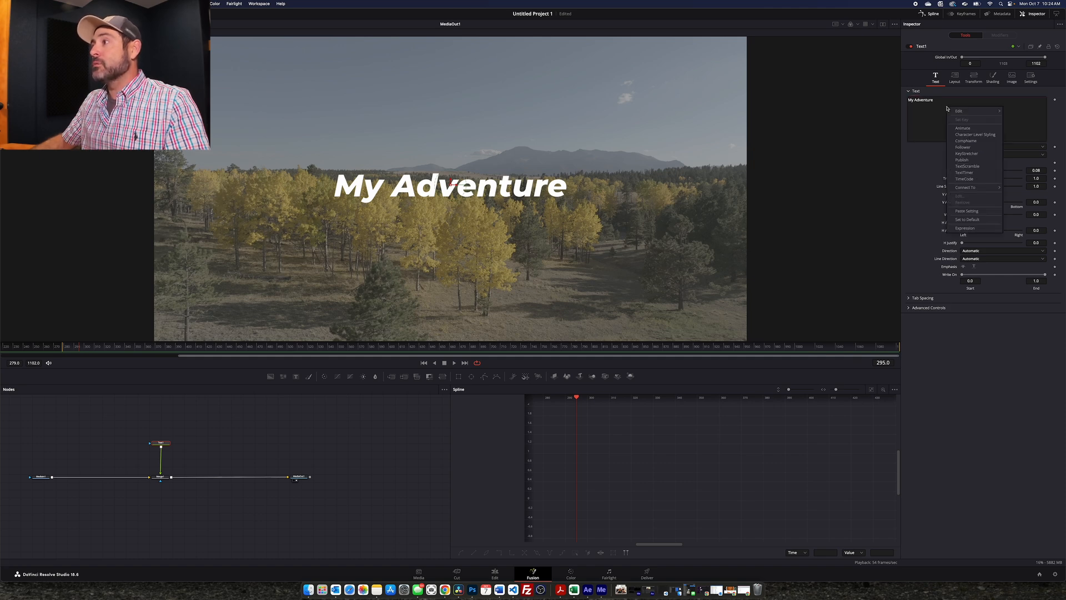
click(967, 147)
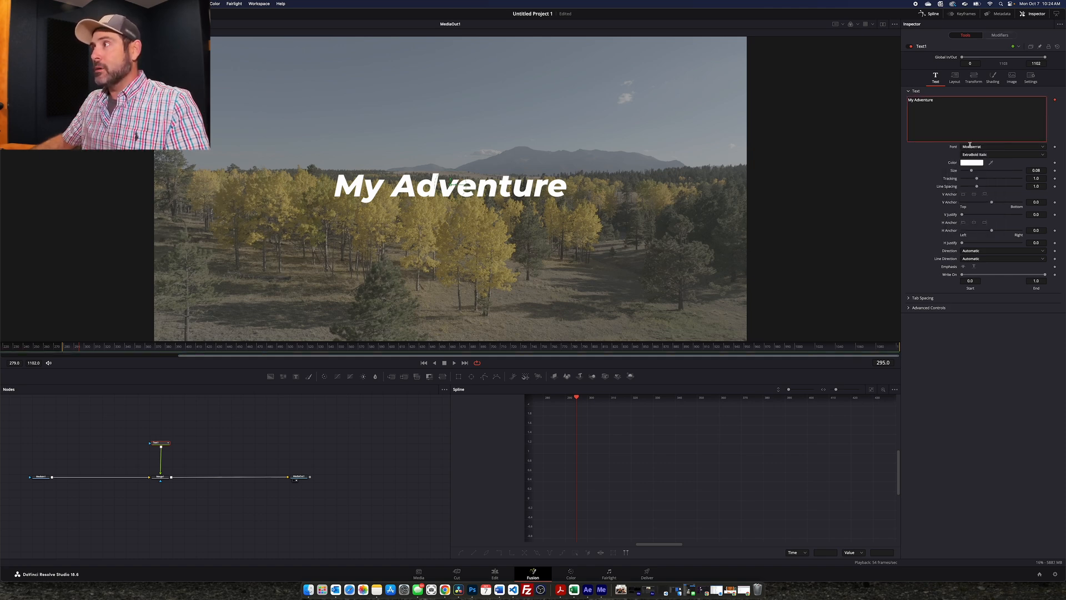
Step: Open the position settings in the Follower modifier's shading, try a negative Y offset and reset it to 0
click(1001, 35)
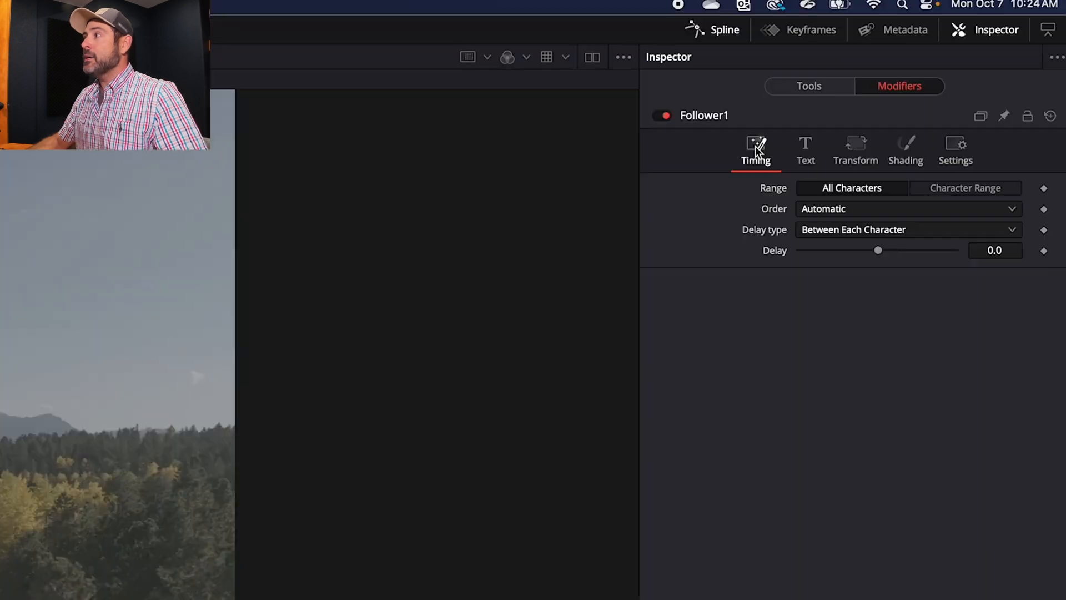
click(803, 158)
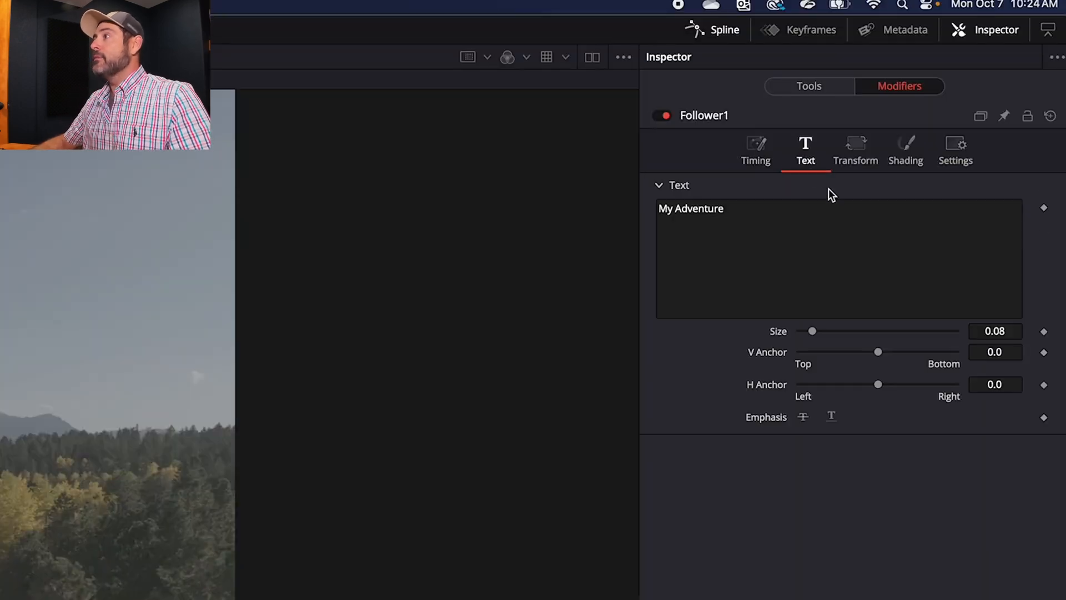
click(854, 149)
click(905, 151)
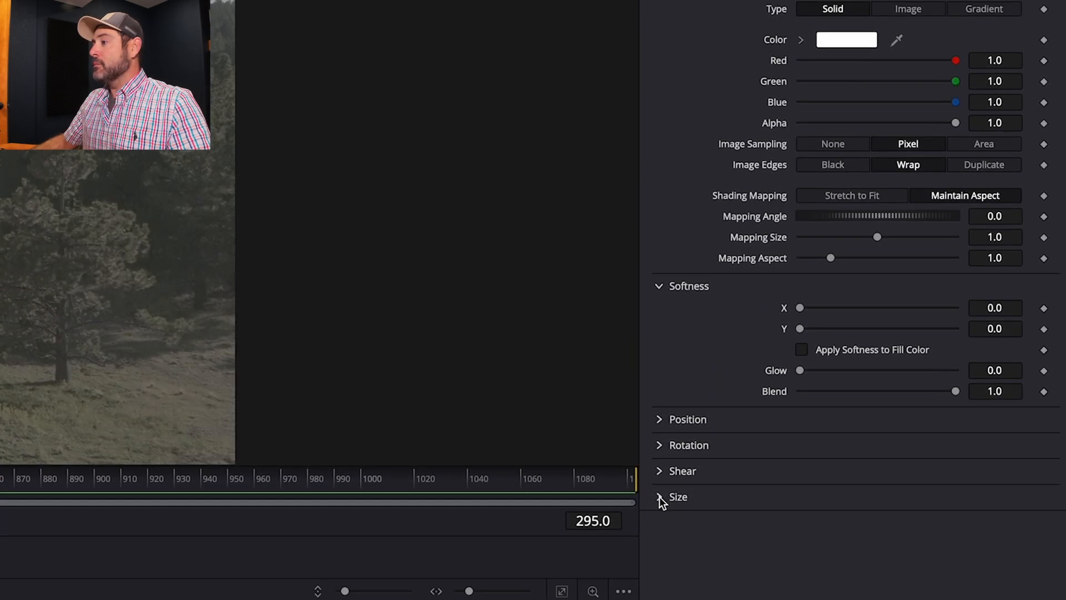
click(660, 300)
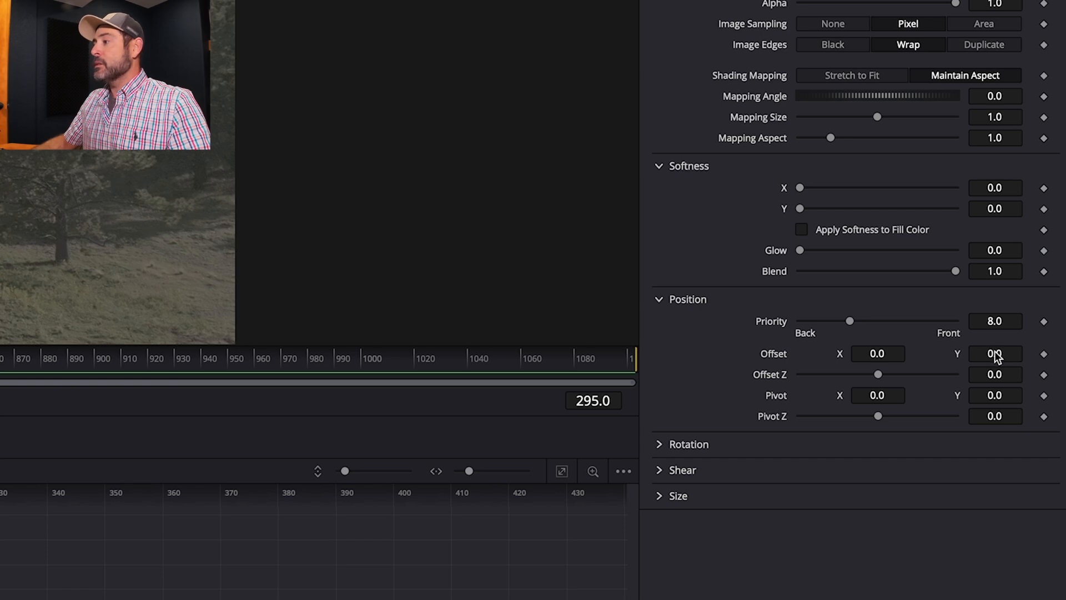
mouse_move(998, 354)
mouse_down()
mouse_move(978, 357)
mouse_move(998, 357)
mouse_up()
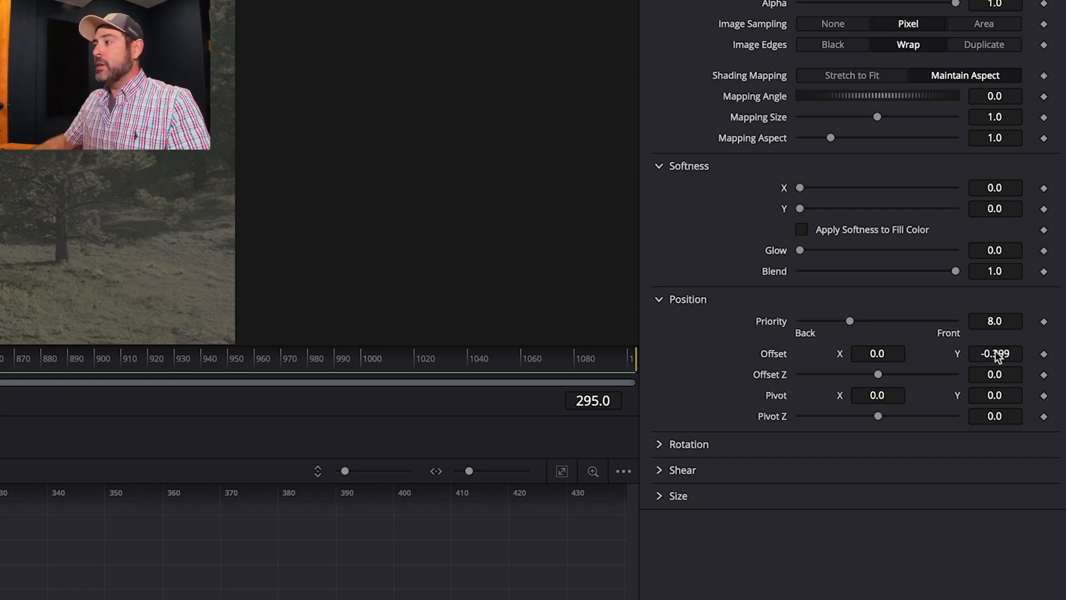
double_click(779, 358)
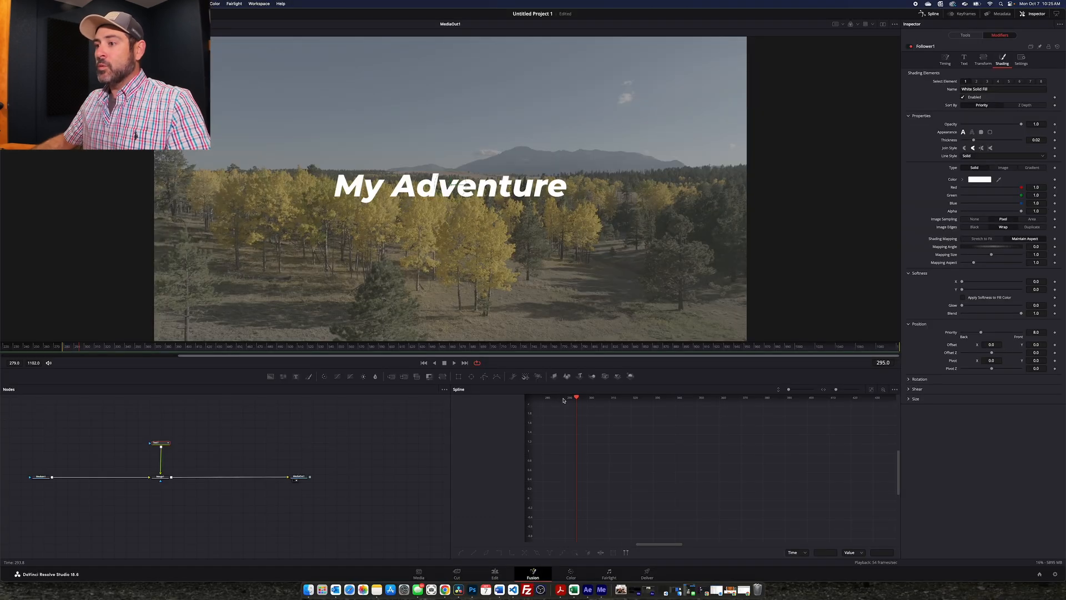
Step: Keyframe the Follower's shading position offset at frame 443 and reopen the Follower's settings
drag(578, 398, 702, 398)
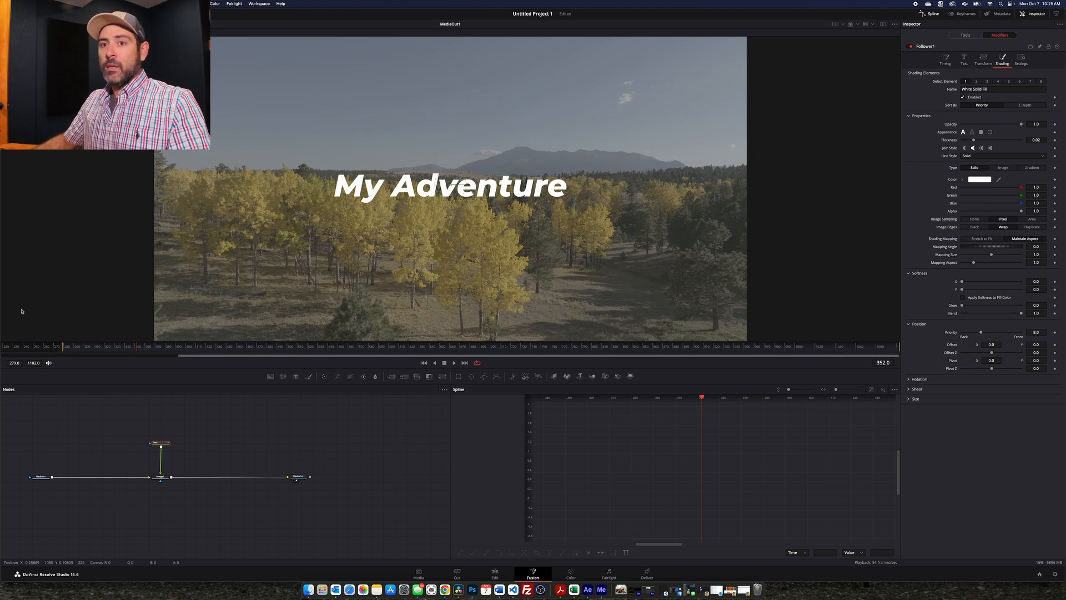
drag(129, 347, 227, 348)
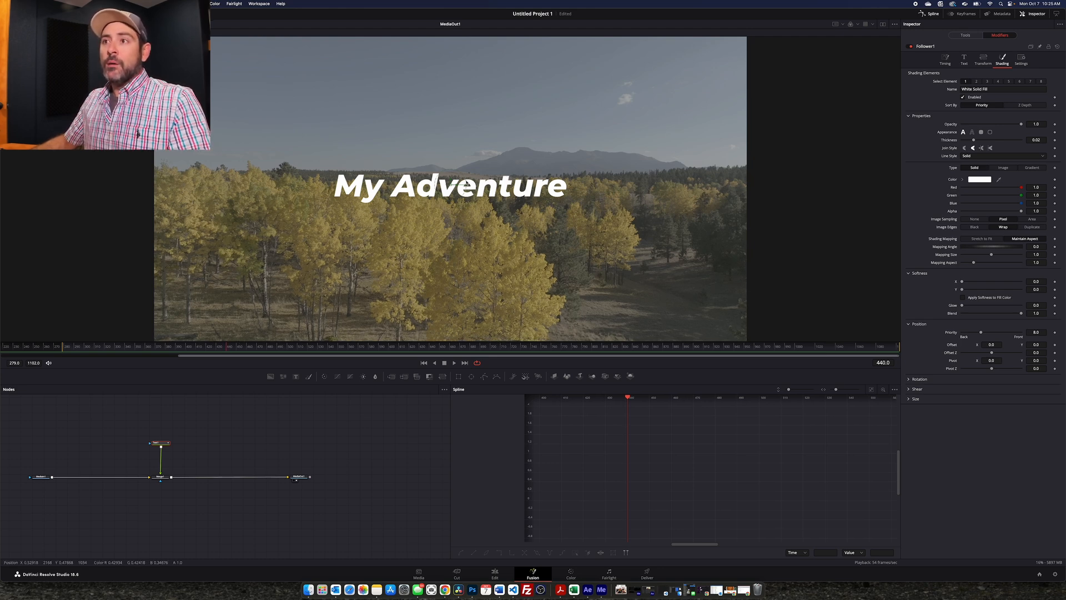
click(231, 349)
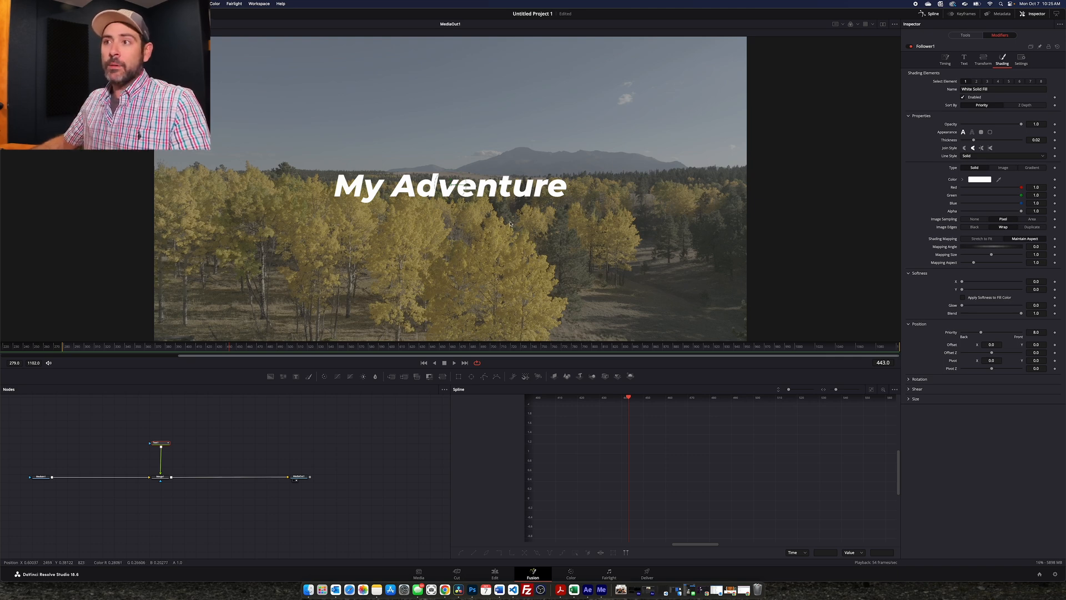
click(1055, 345)
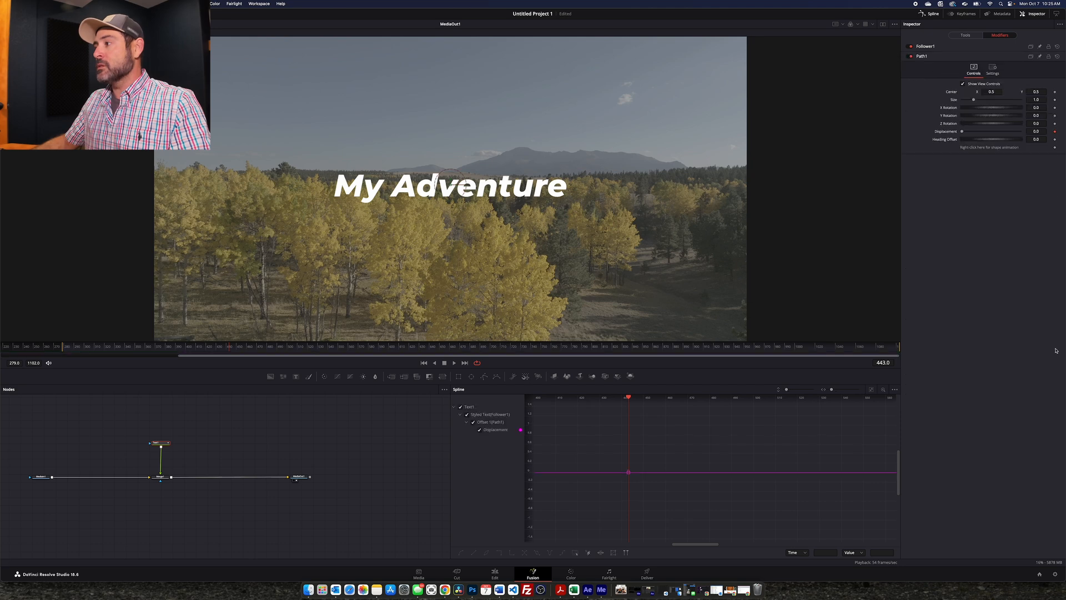
click(934, 48)
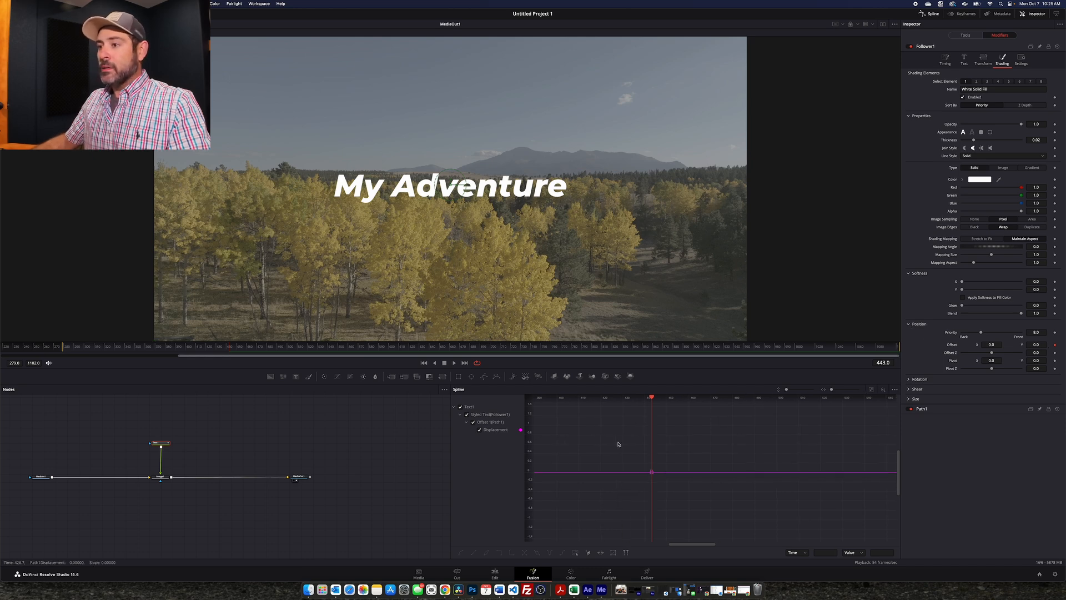
Step: Hide the Spline editor and show it again
scroll(618, 444, left, 1)
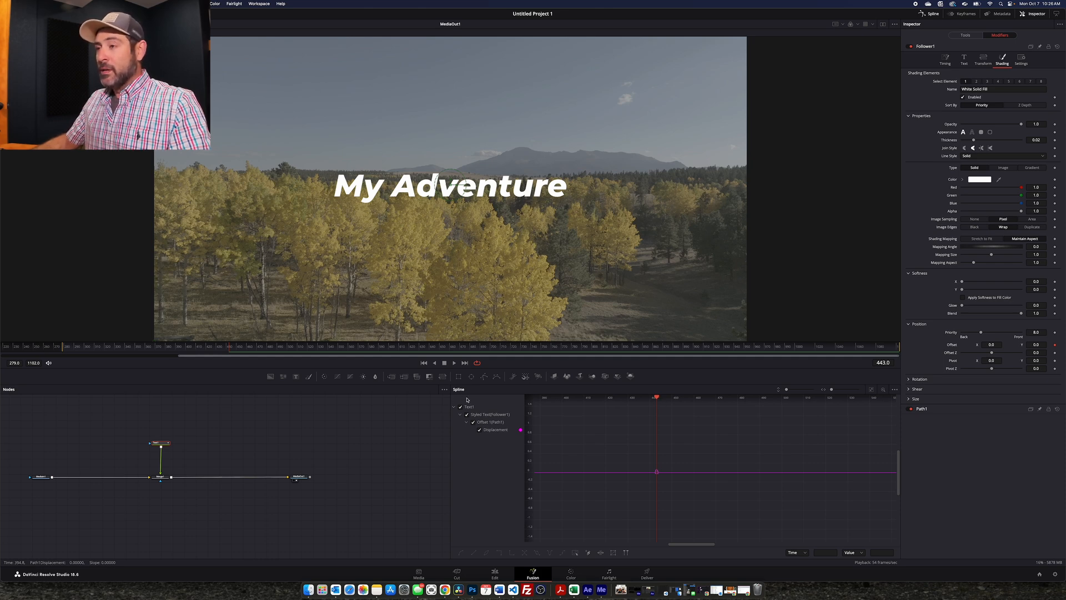
click(933, 14)
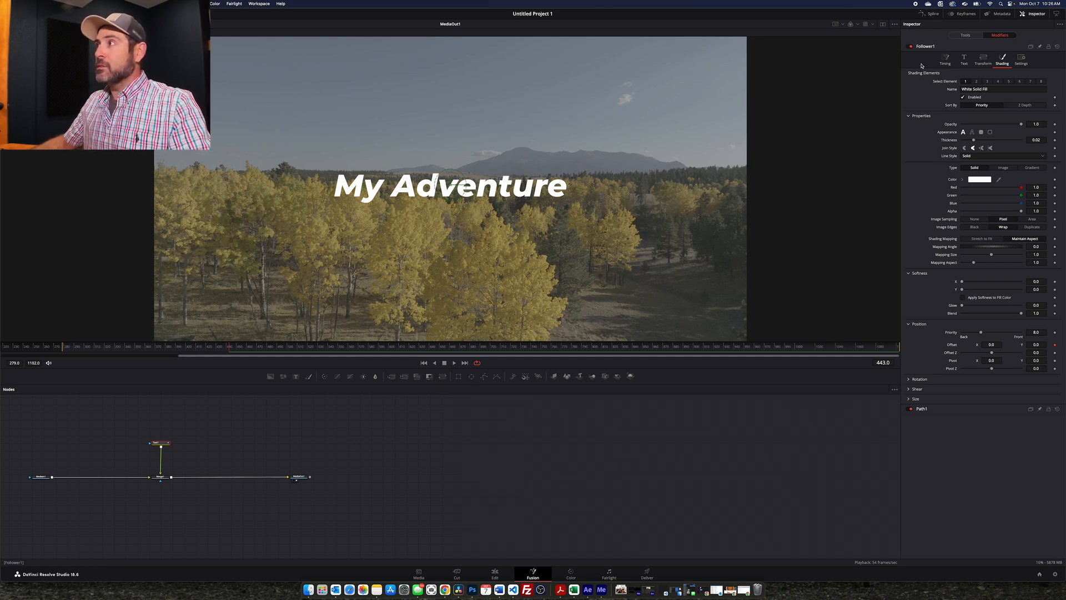
click(933, 16)
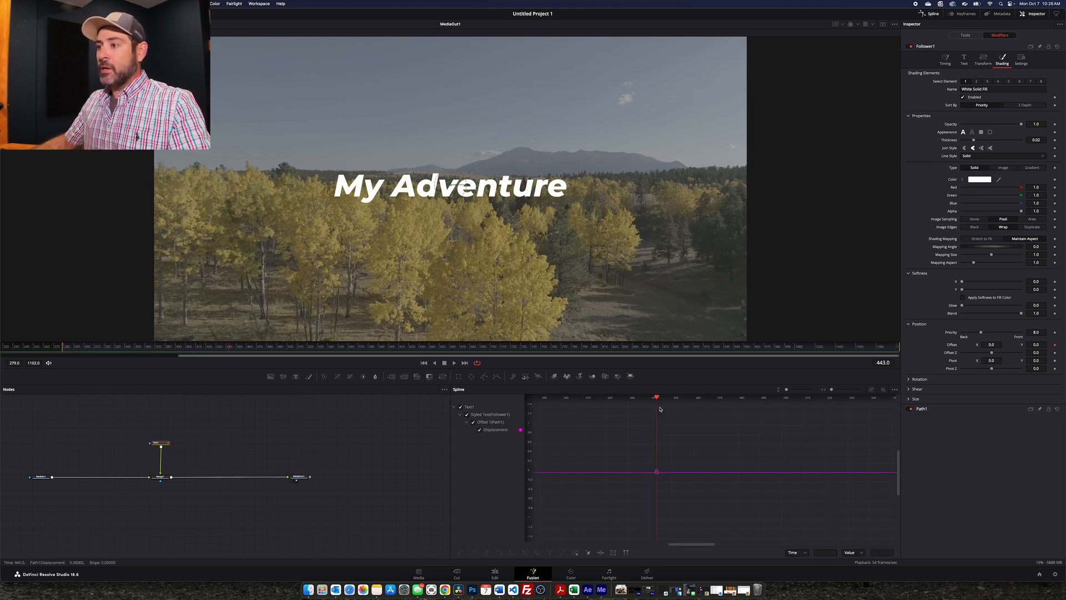
Step: Set a second keyframe at frame 404 with the Follower's shading Y offset at 1.633, raising the title
click(597, 401)
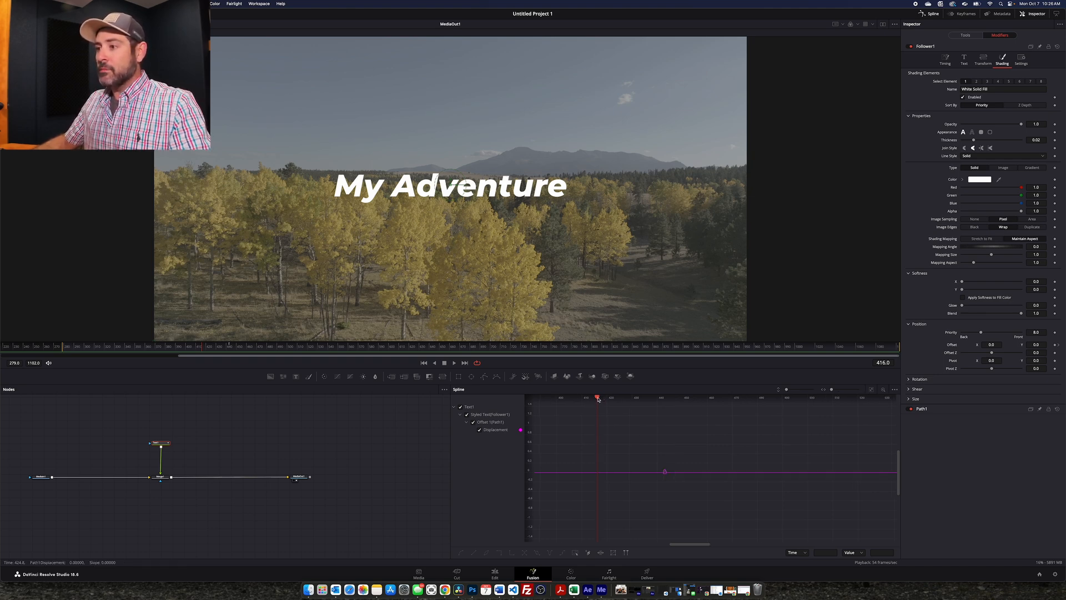
drag(597, 398, 665, 397)
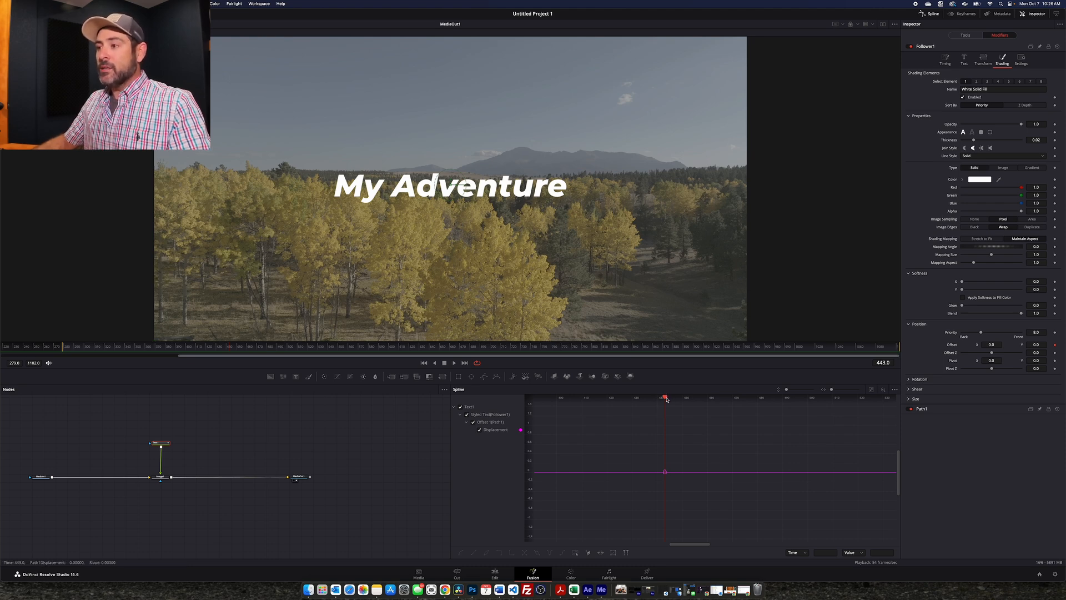
drag(667, 399, 653, 401)
drag(664, 399, 576, 399)
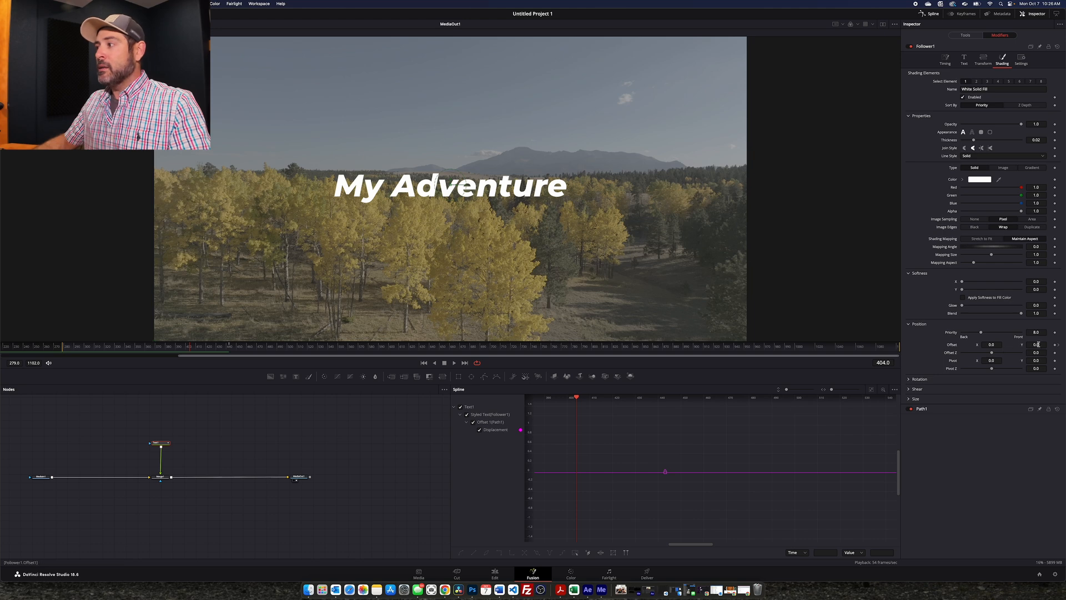
mouse_move(1038, 346)
mouse_down()
mouse_move(1059, 346)
mouse_move(1038, 348)
mouse_up()
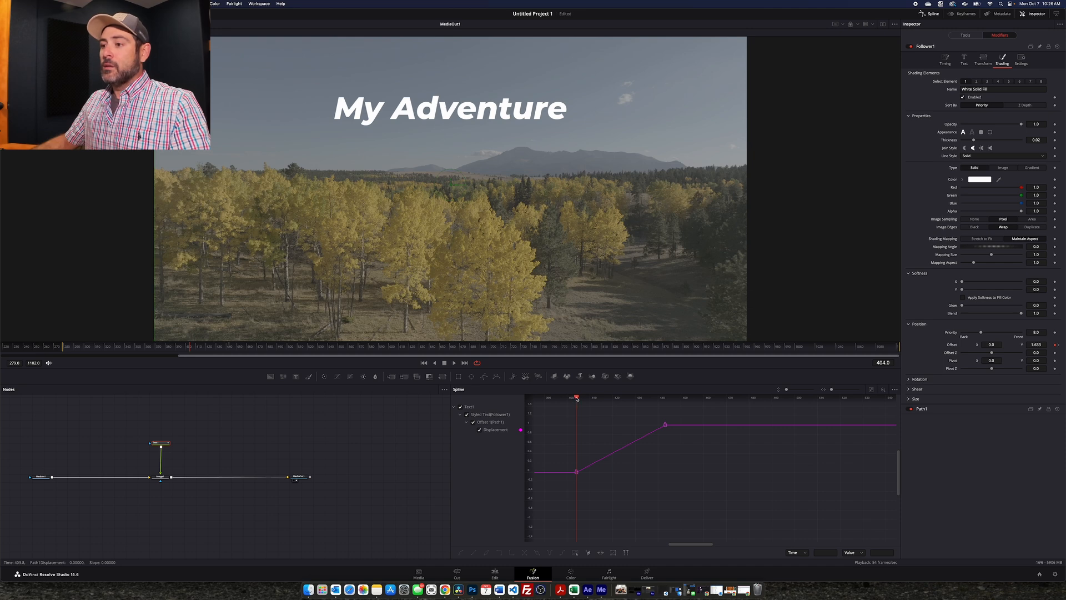
Step: Preview the title's offset animation from before frame 404 to past frame 443, and return the playhead to frame 389
drag(577, 399, 555, 396)
key(space)
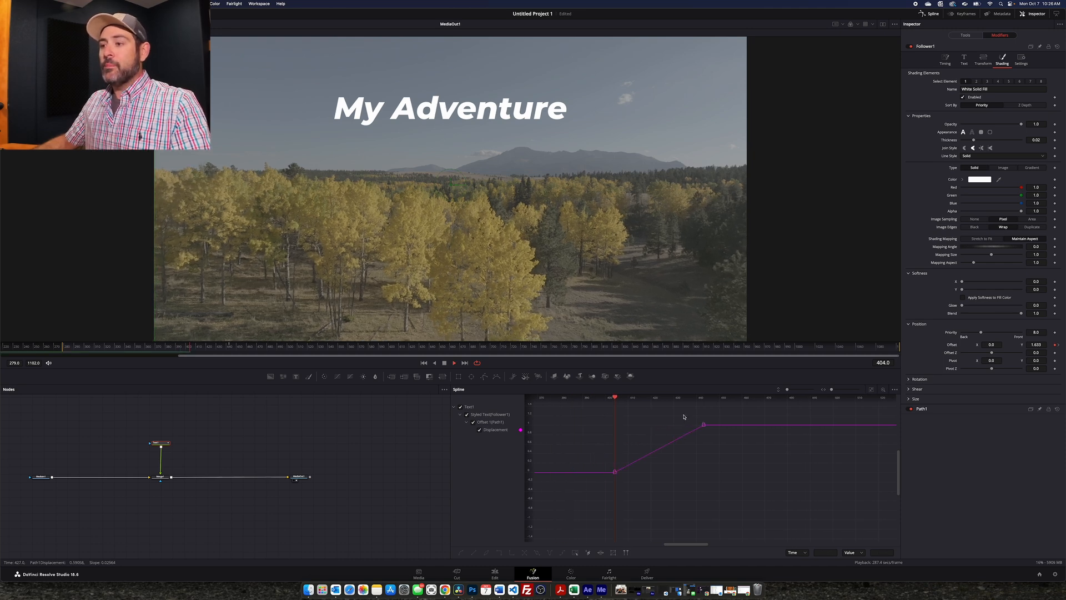
drag(618, 484, 695, 481)
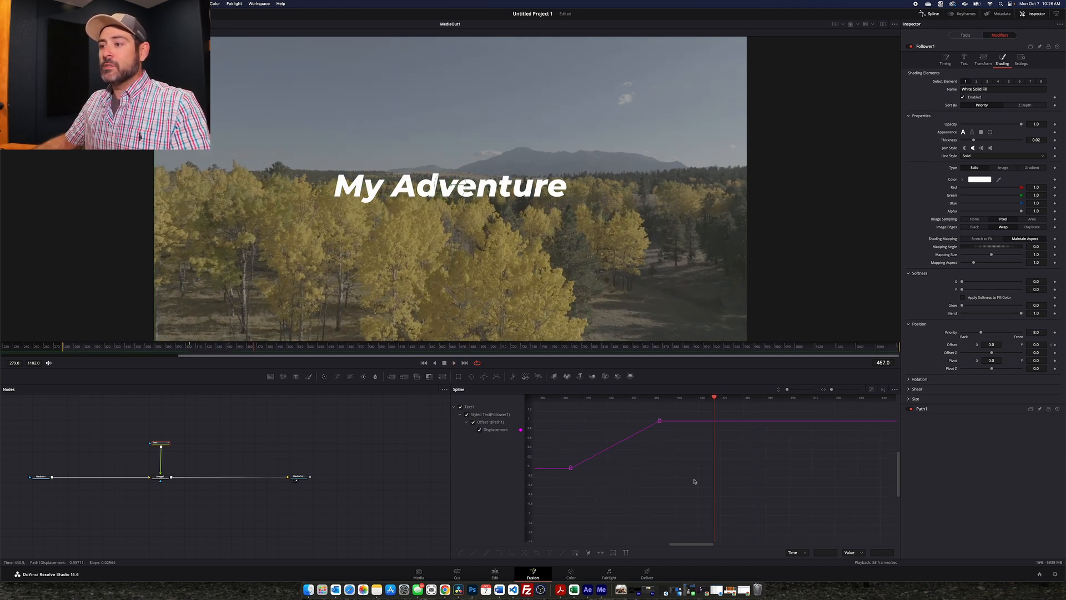
drag(645, 449, 734, 469)
drag(787, 400, 603, 413)
key(space)
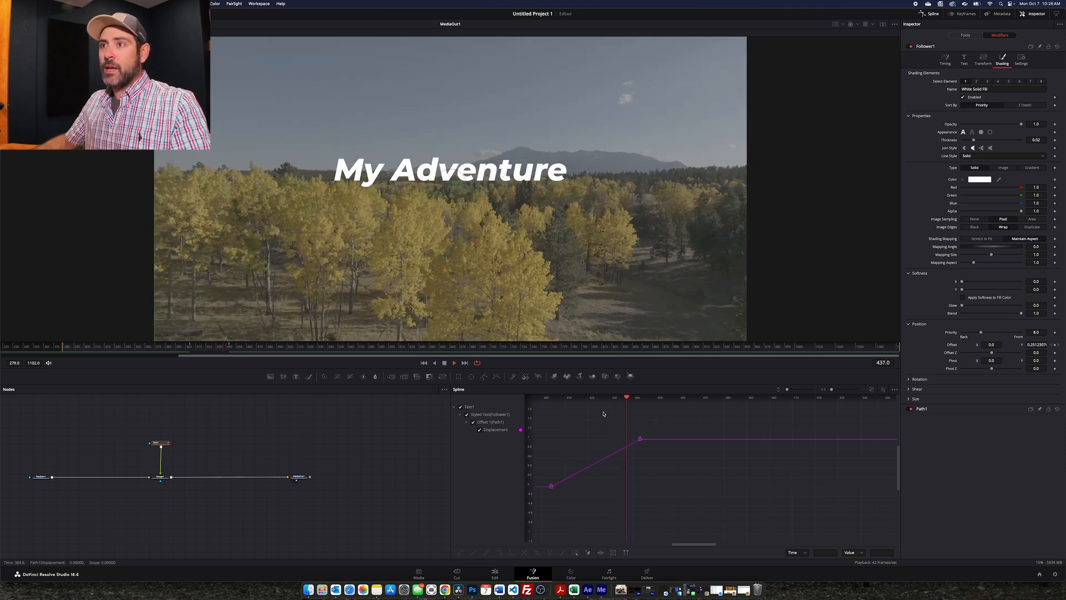
key(space)
drag(582, 489, 724, 489)
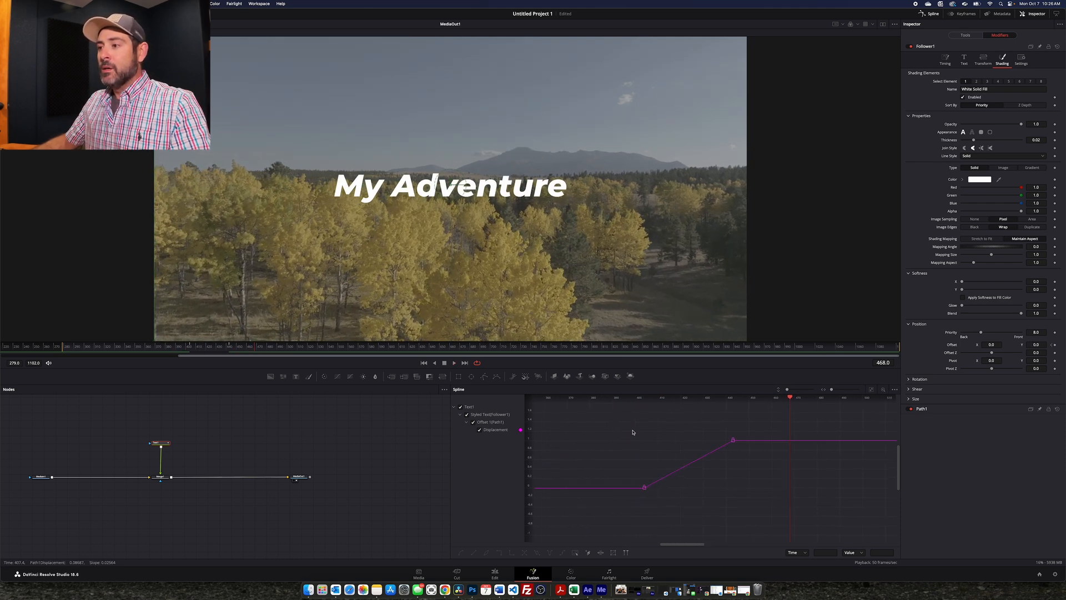
drag(789, 399, 610, 398)
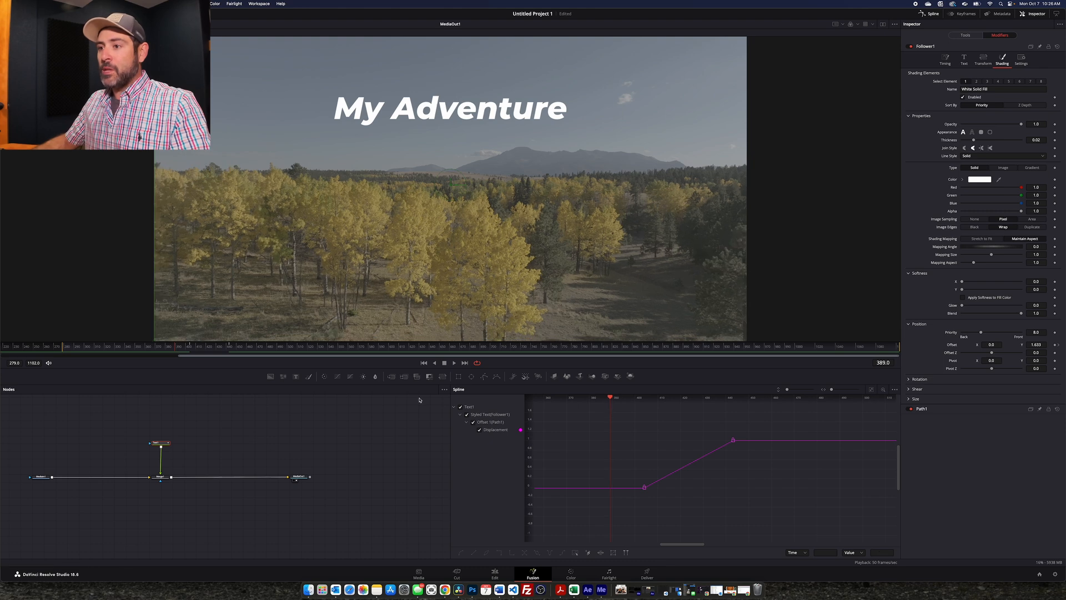
click(644, 488)
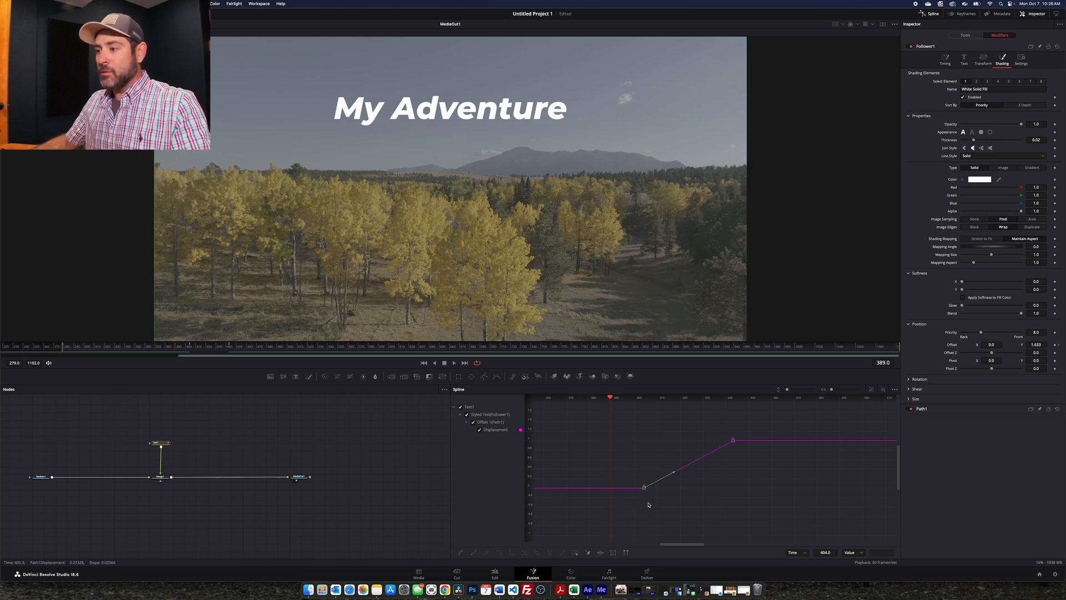
click(674, 475)
key(super+z)
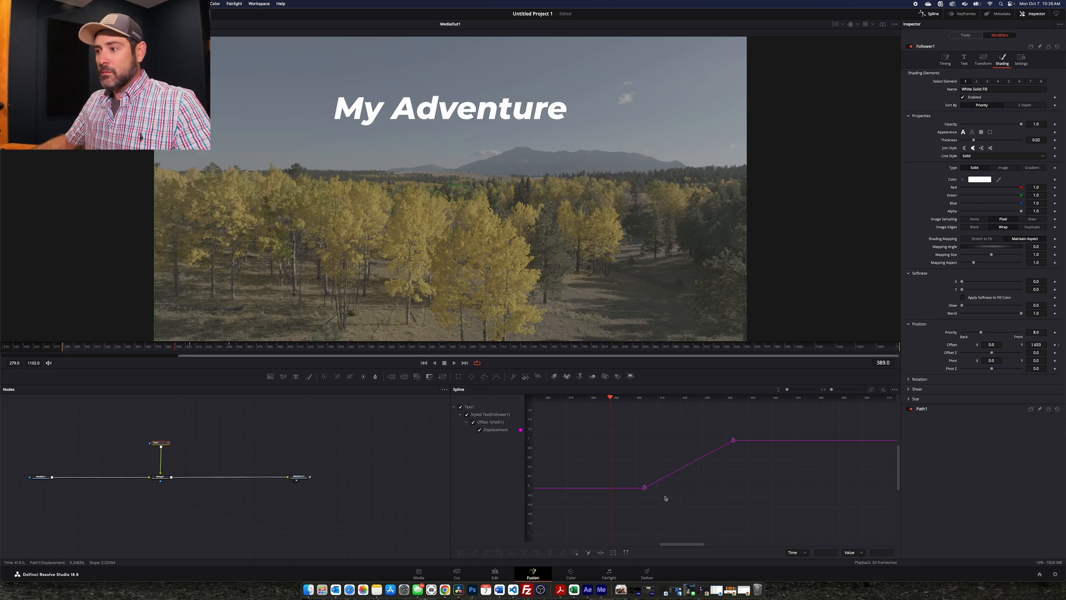
Step: Smooth the displacement curve with an ease out of the frame 404 keyframe and an ease into the frame 443 keyframe
click(644, 488)
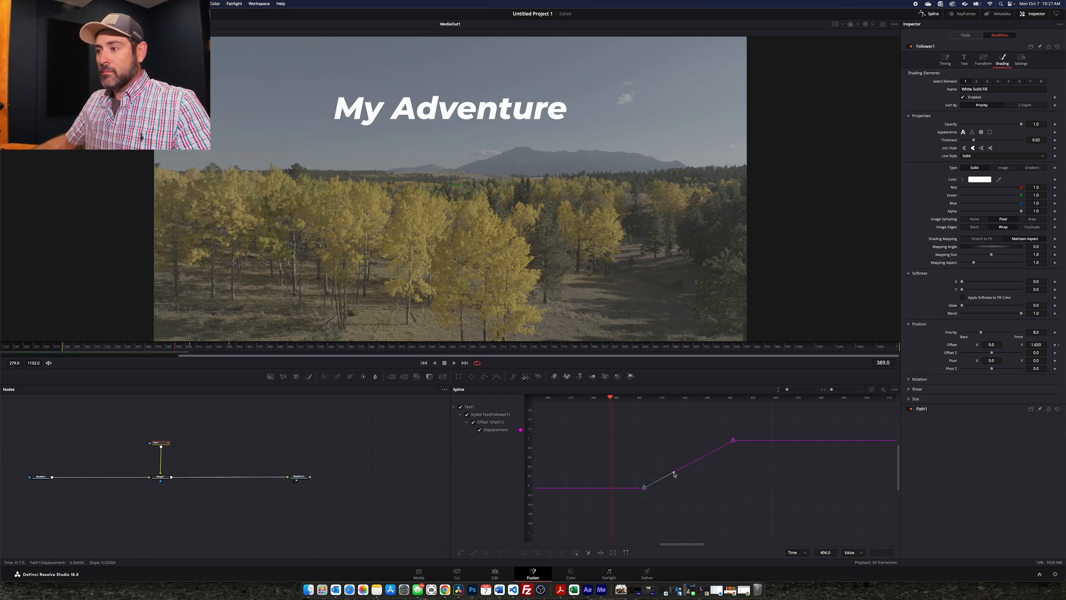
drag(675, 474, 678, 491)
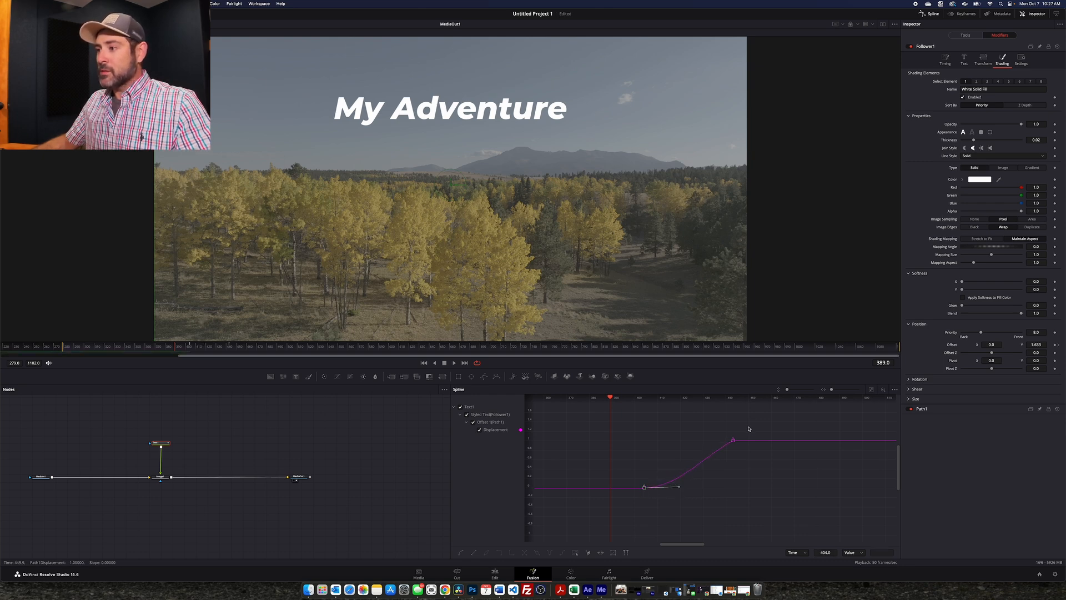
click(733, 441)
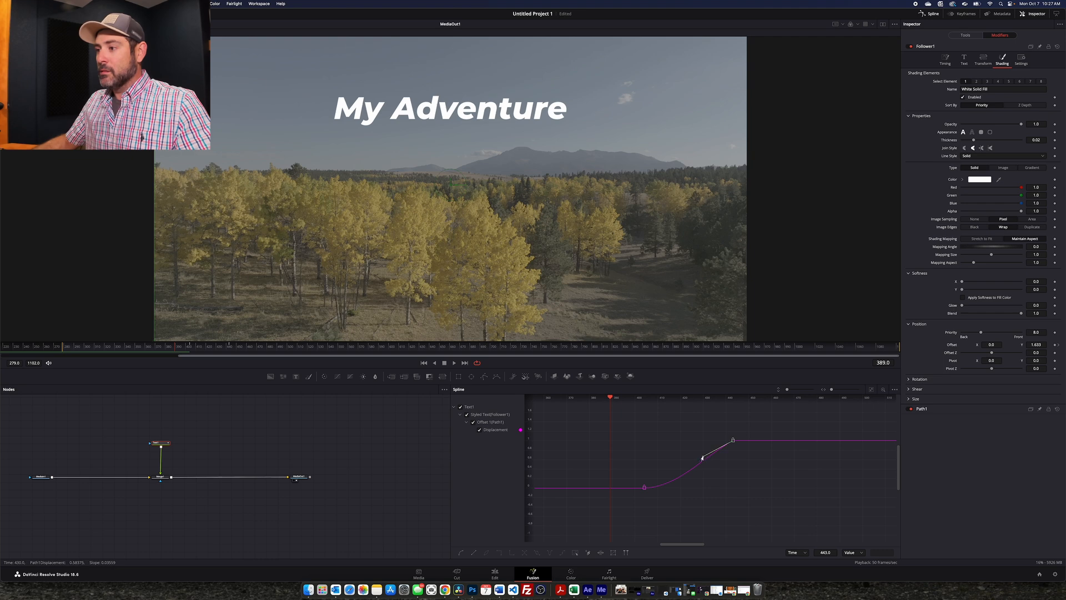
drag(703, 458, 690, 445)
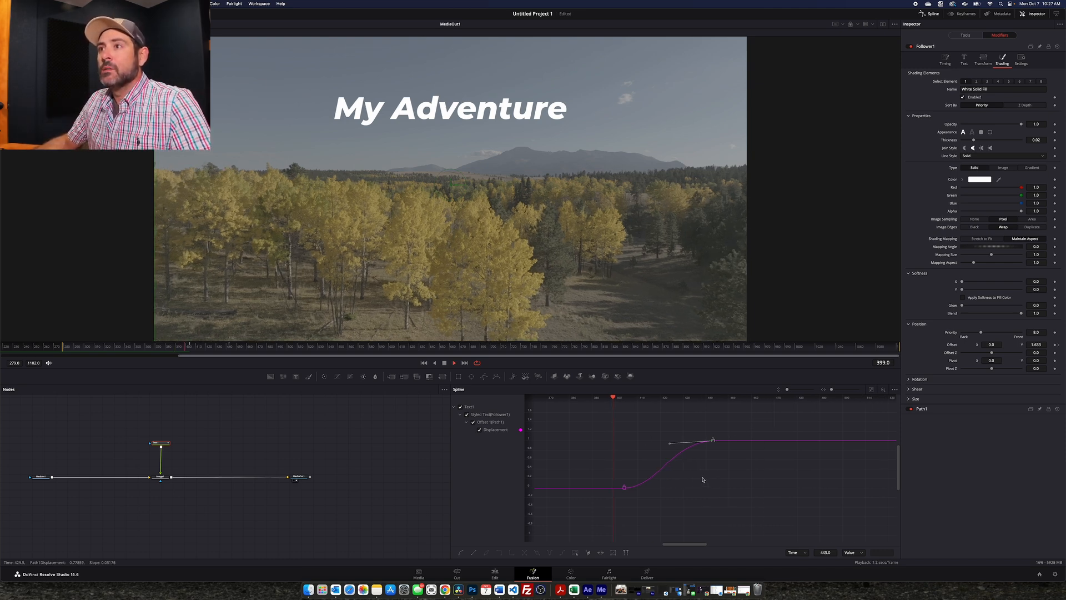
Step: Preview the eased title rise from before frame 404 to past frame 443, and return the playhead to frame 397
drag(578, 437, 738, 431)
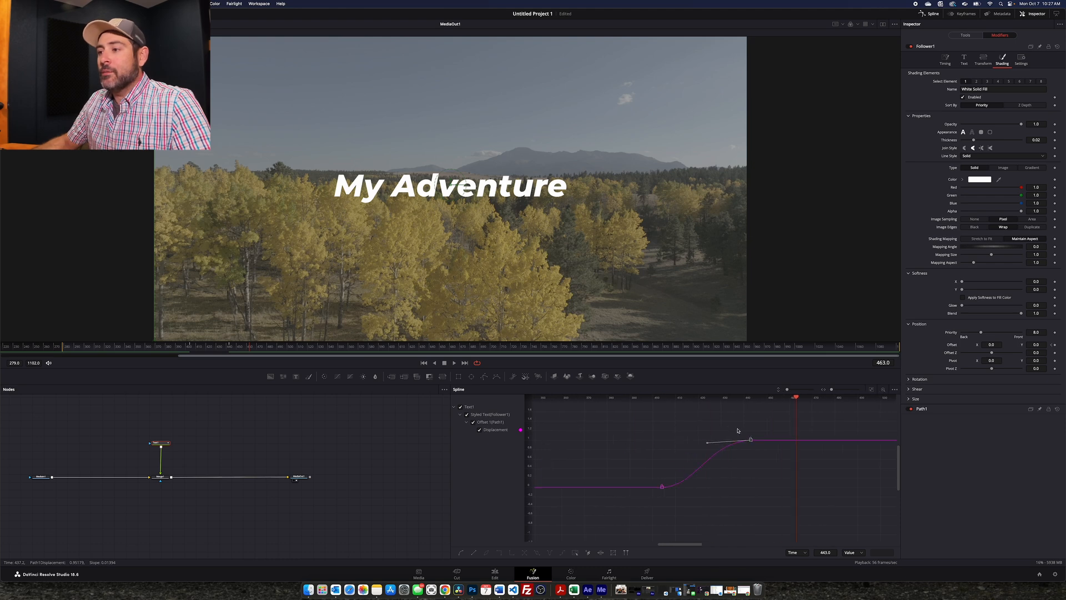
key(space)
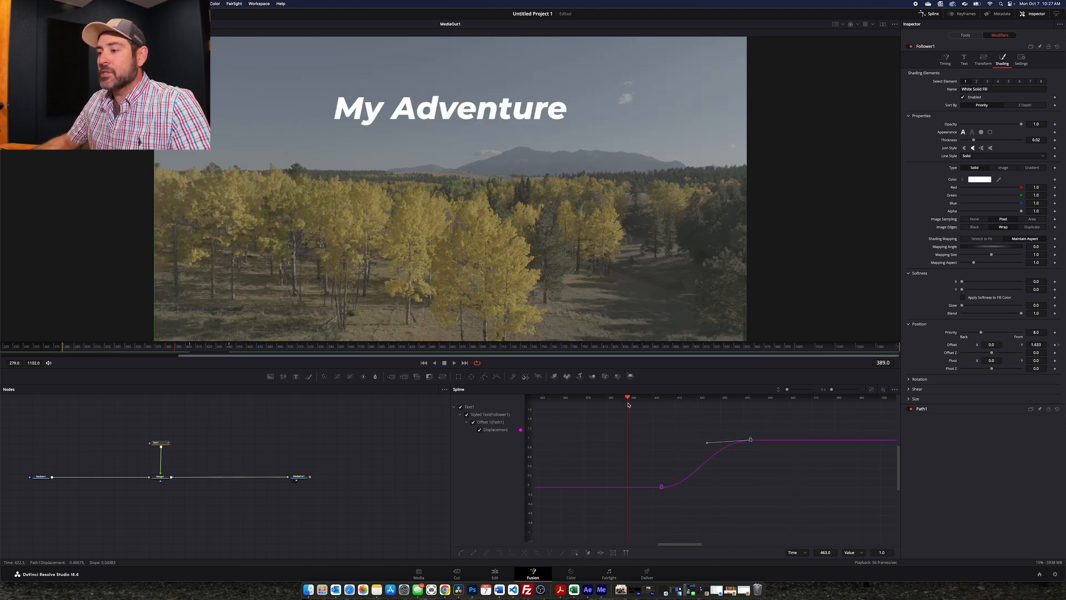
key(space)
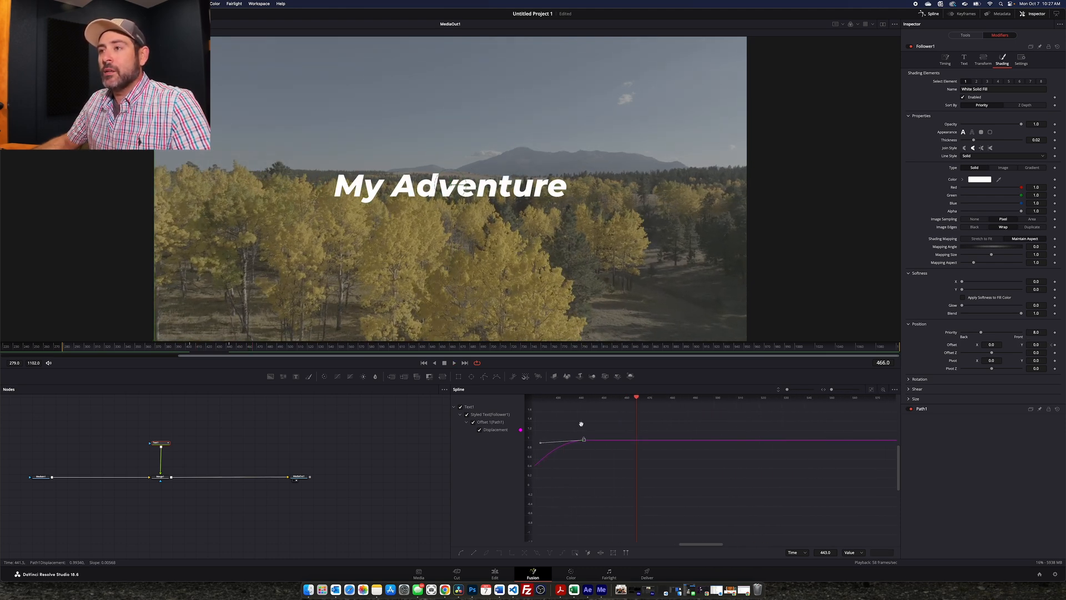
scroll(741, 412, left, 5)
drag(795, 399, 602, 400)
scroll(571, 432, left, 2)
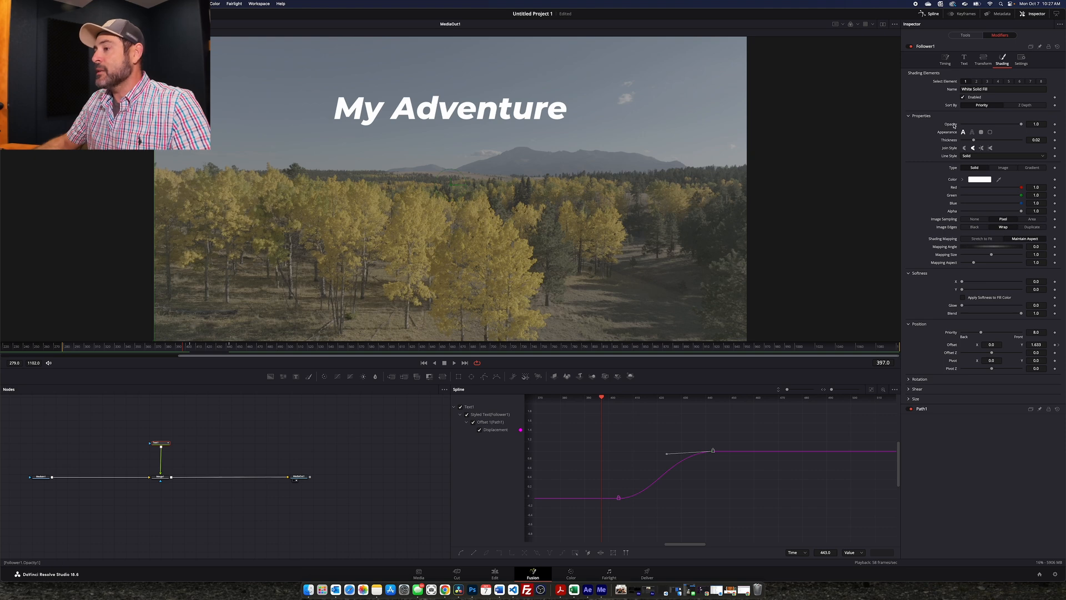
Step: Keyframe the Follower's shading opacity at 1.0 on frame 443 and at 0.0 on frame 404 so the title fades in
drag(604, 399, 725, 406)
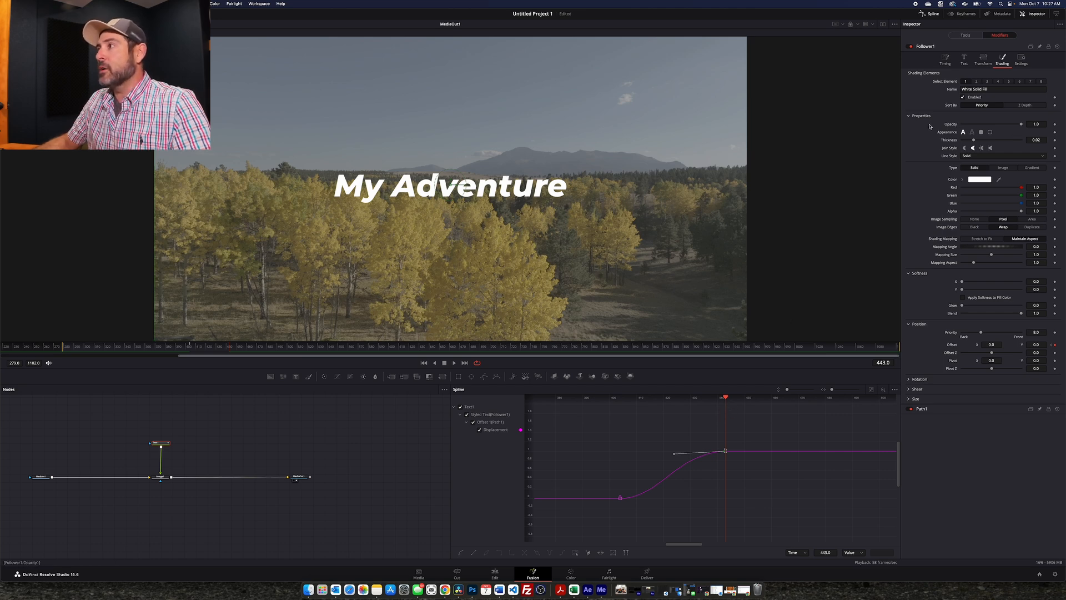
click(1055, 125)
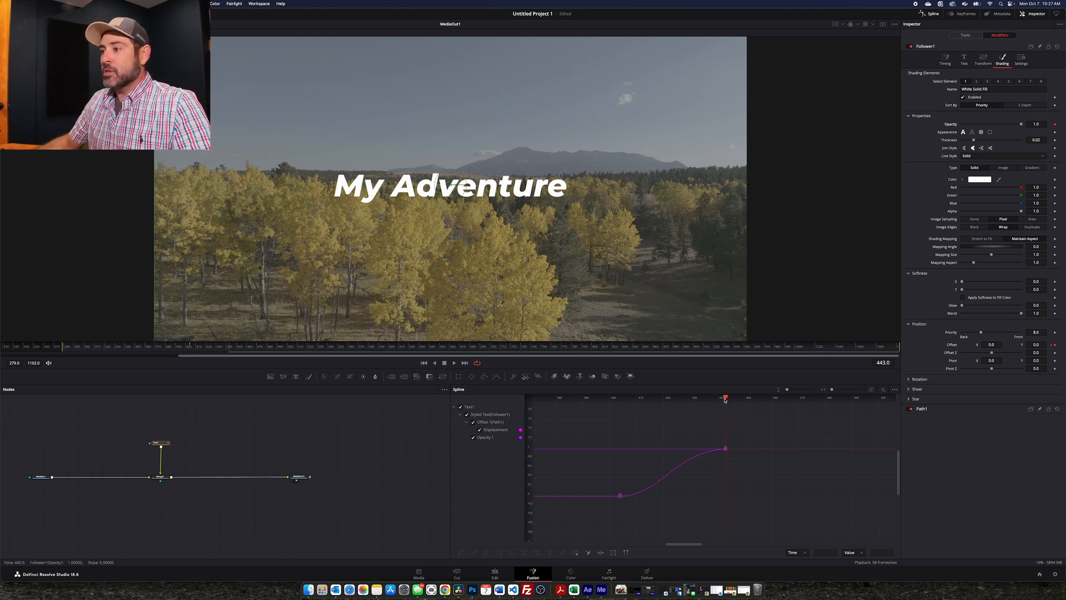
drag(726, 399, 619, 408)
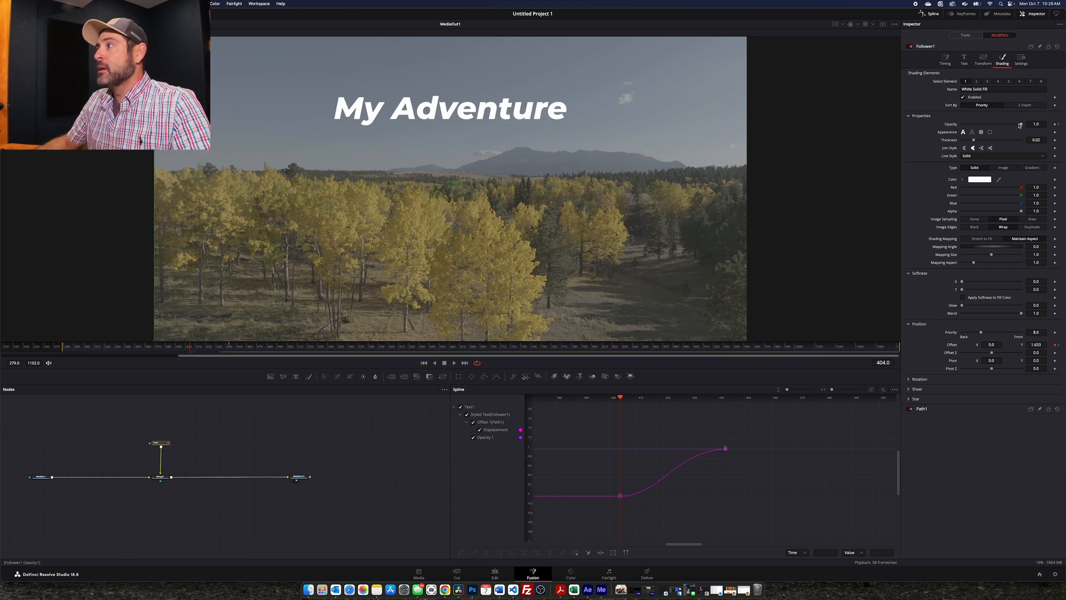
drag(1021, 125, 956, 125)
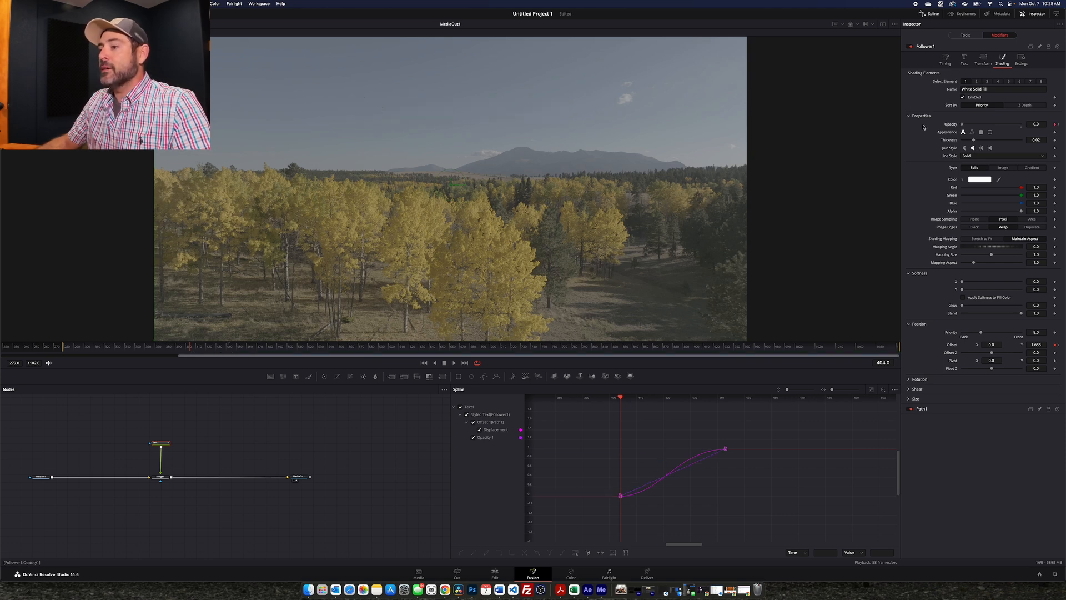
Step: Play the combined rise and fade-in of the title twice, starting before frame 404 and running past frame 443
click(599, 398)
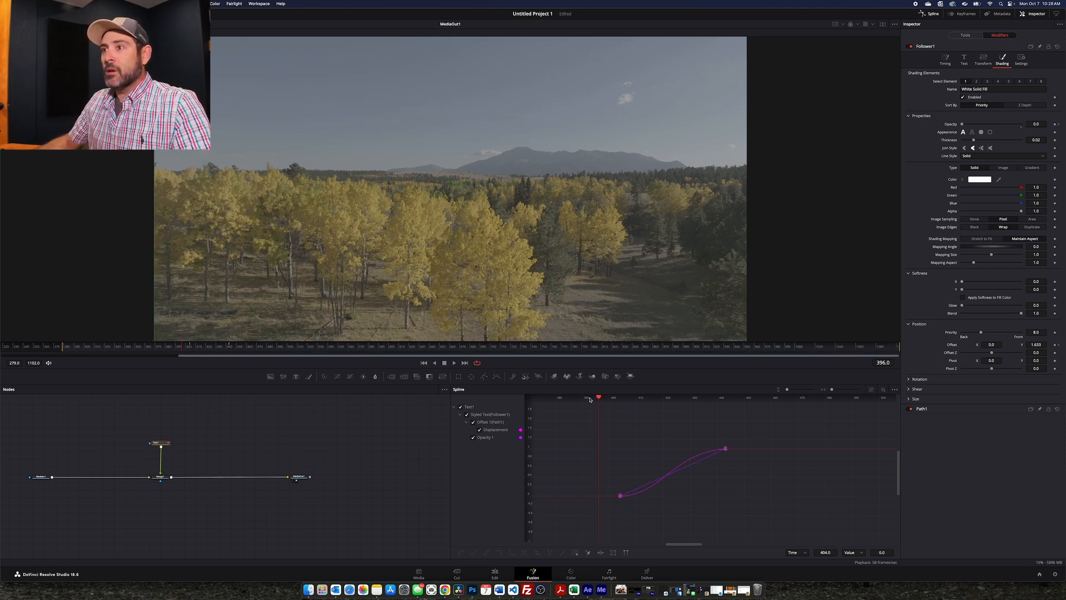
key(space)
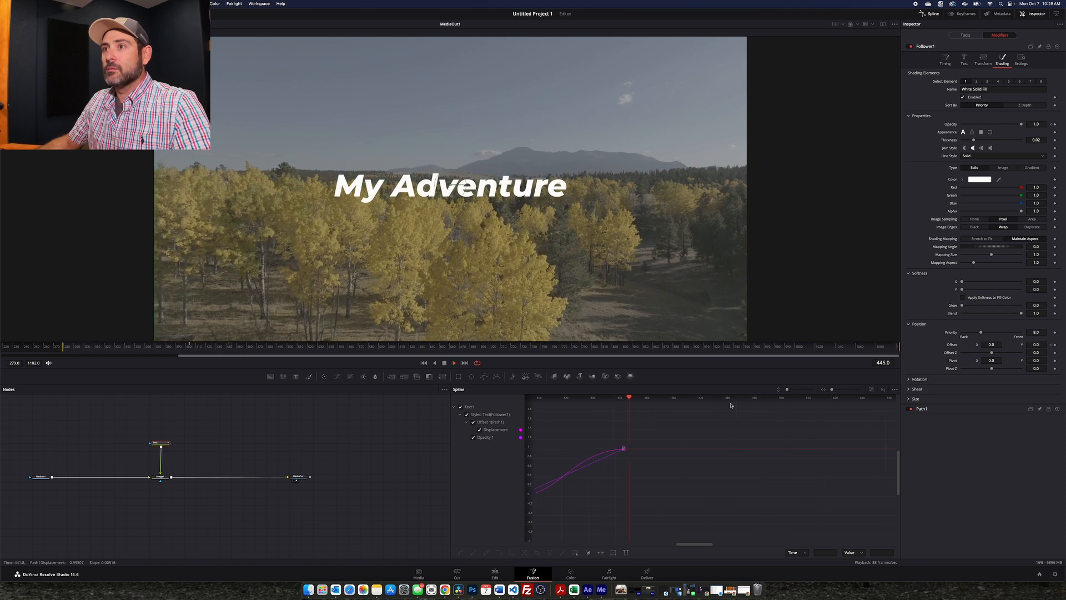
key(space)
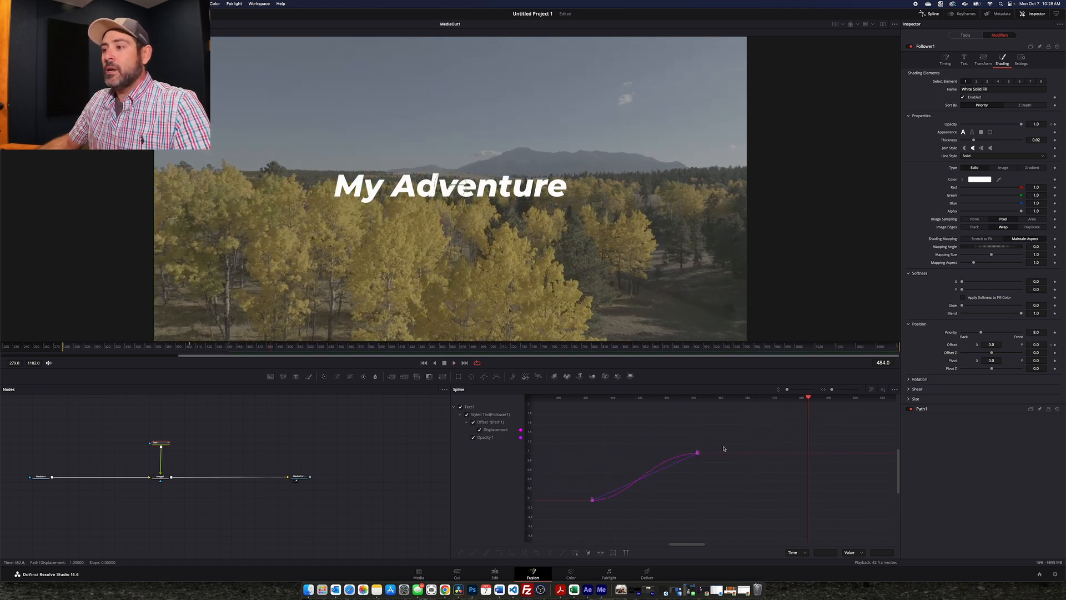
drag(810, 398, 550, 421)
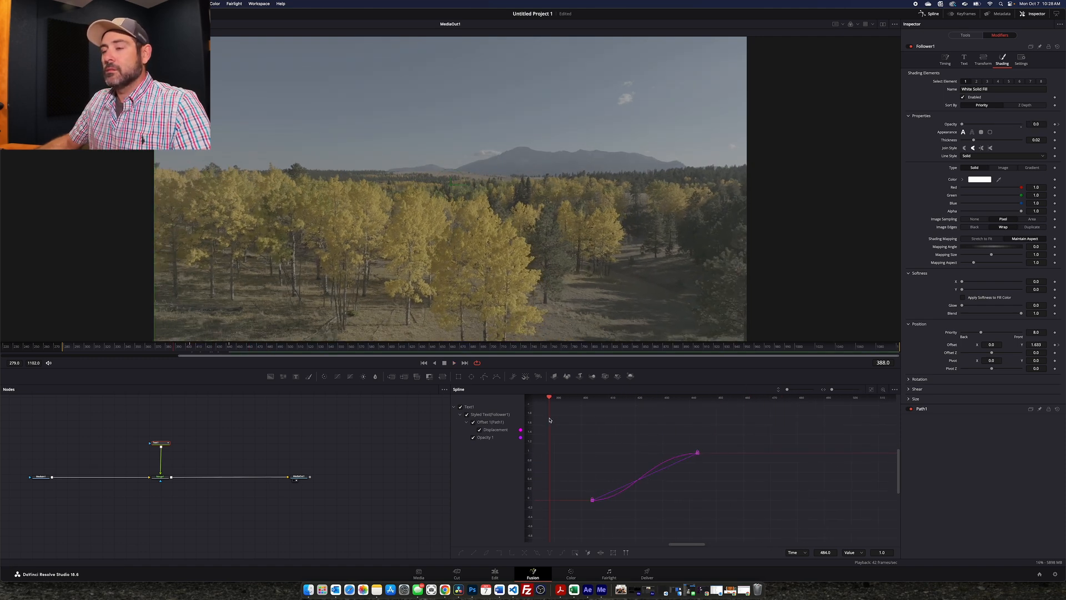
key(space)
key(space)
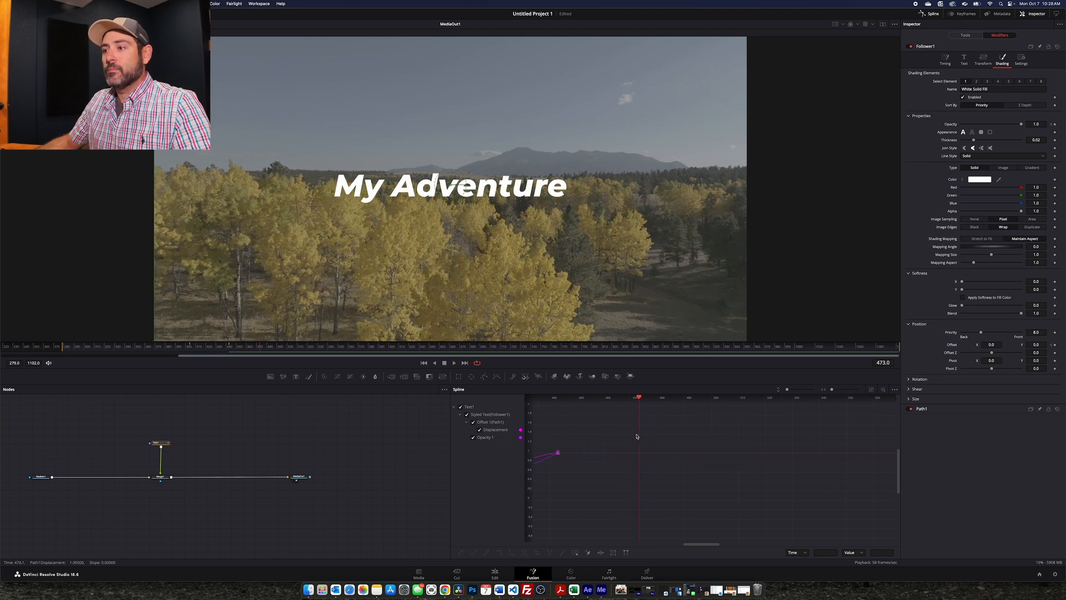
Step: Fade the title out with Follower opacity keyframes of 1.0 at frame 687 and 0.0 at frame 733
scroll(621, 435, down, 5)
drag(594, 430, 601, 457)
scroll(600, 458, up, 2)
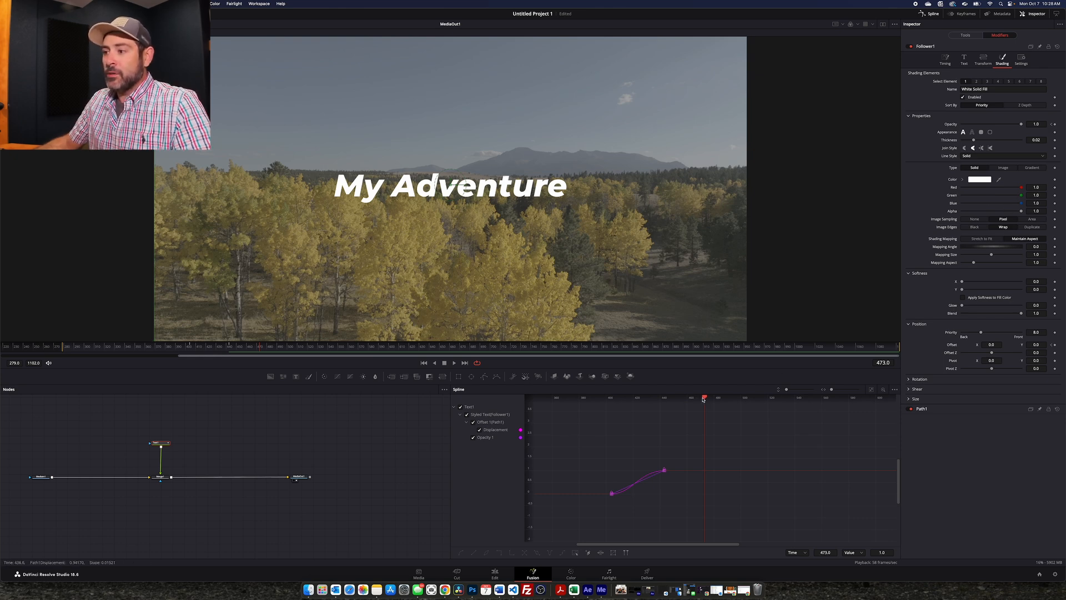
key(space)
scroll(614, 406, down, 3)
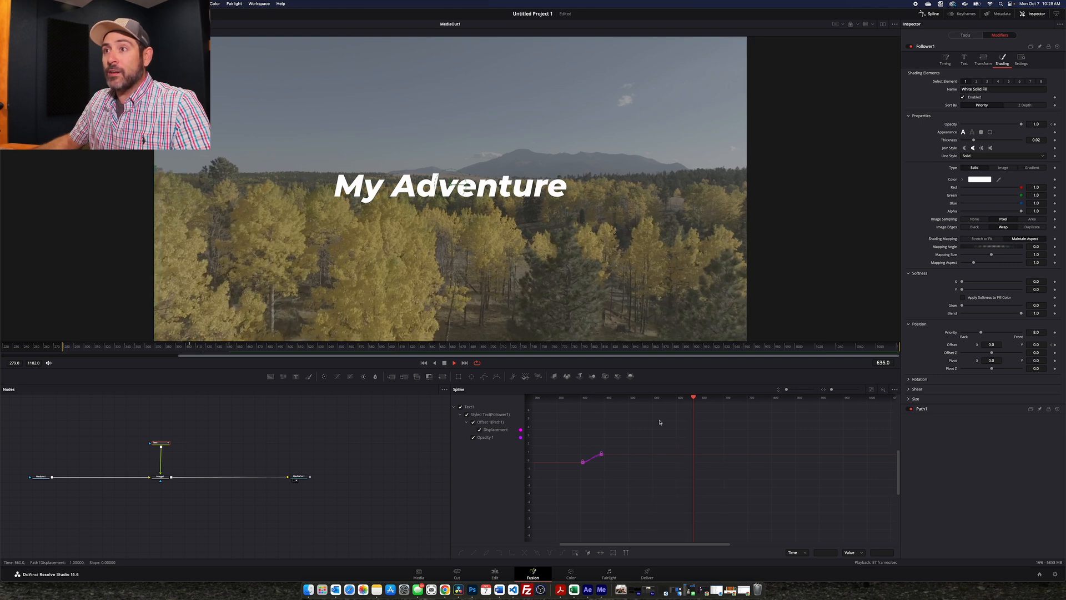
key(space)
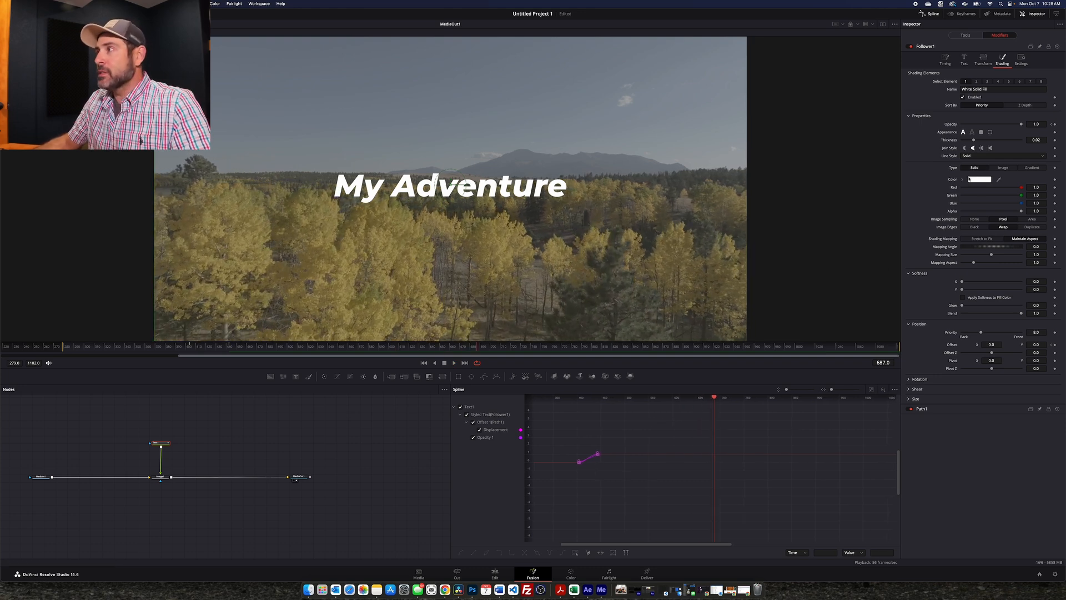
click(1054, 124)
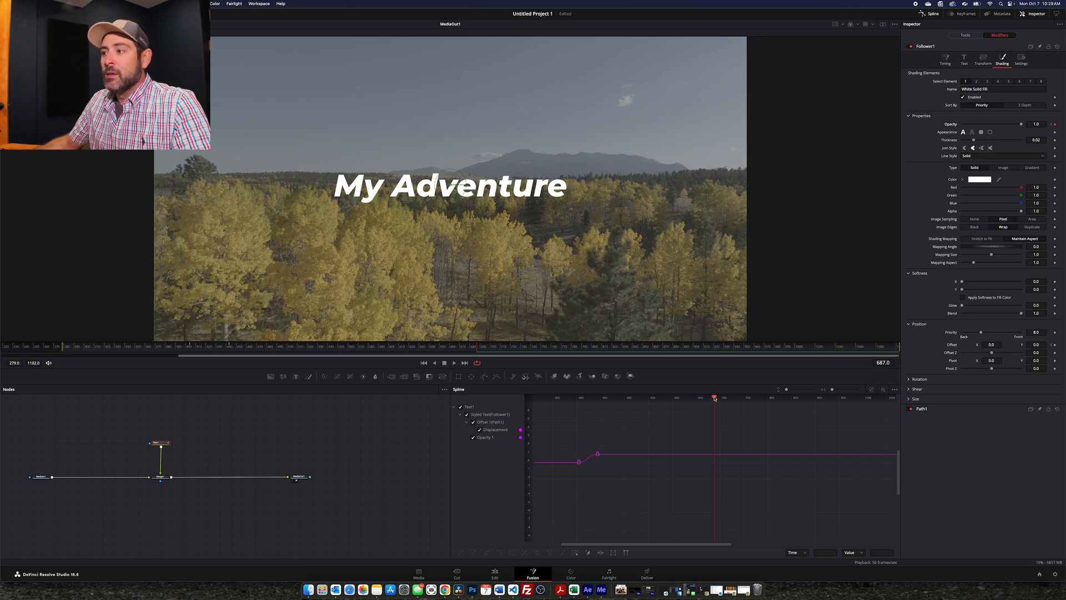
drag(717, 399, 736, 398)
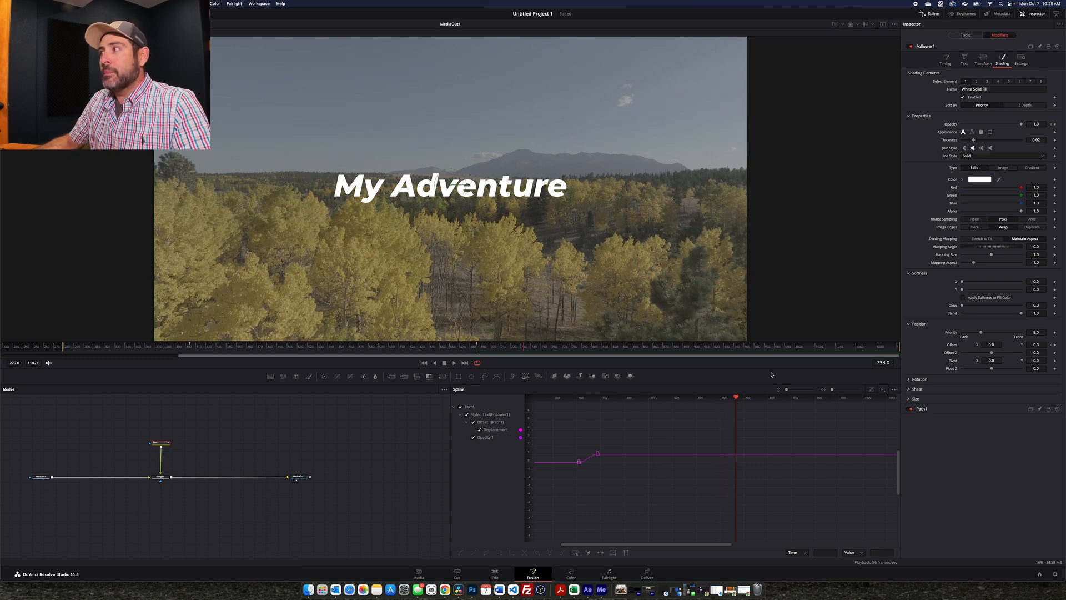
drag(1018, 125, 906, 129)
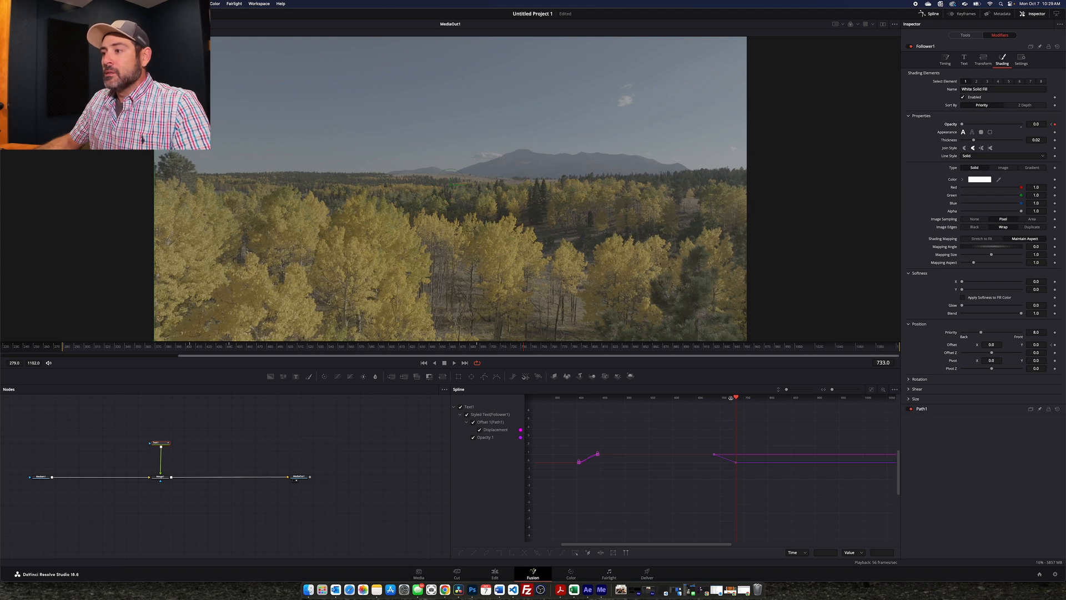
Step: Ease the opacity curve into the frame 733 keyframe by flattening its incoming handle
scroll(734, 398, down, 2)
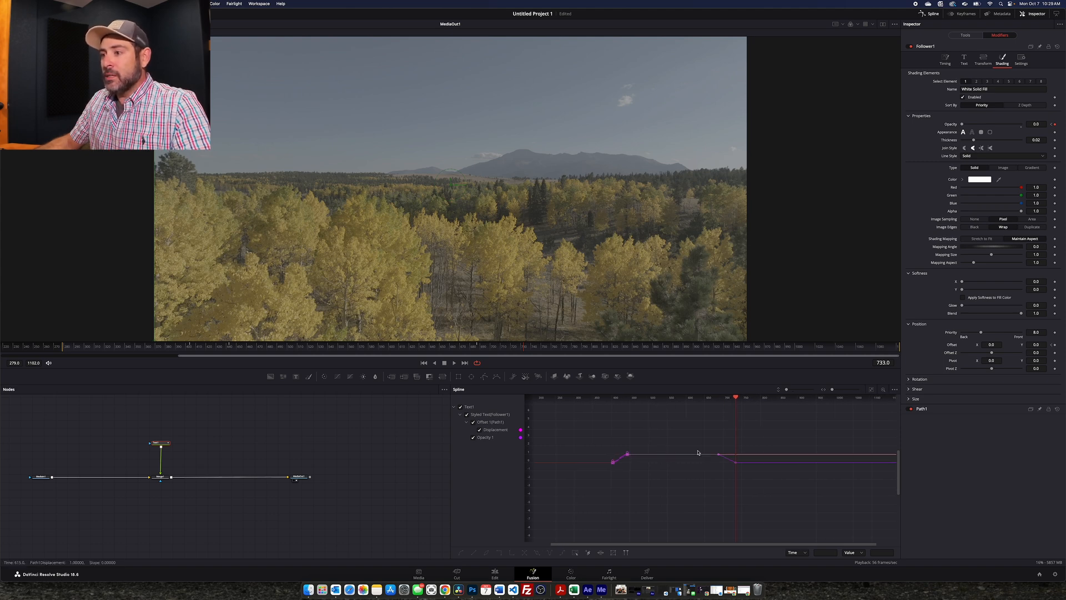
drag(736, 398, 745, 421)
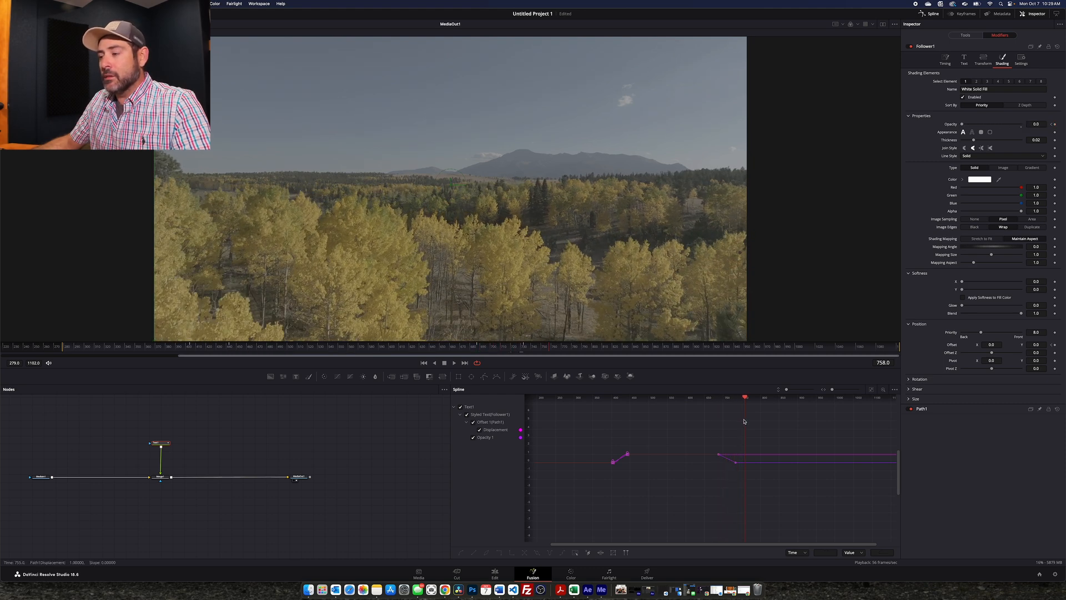
scroll(705, 465, up, 2)
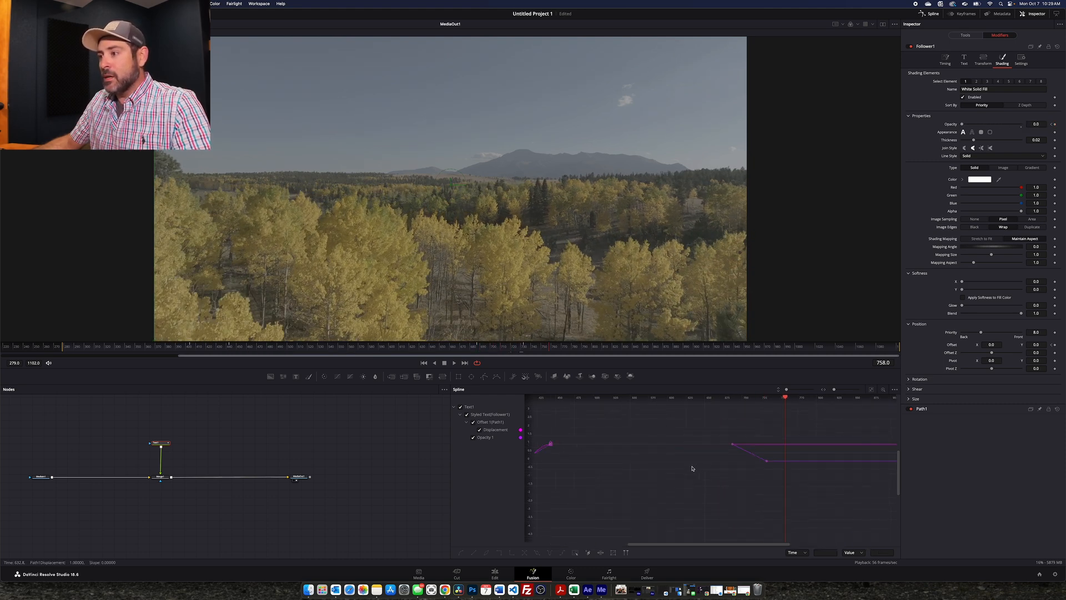
drag(692, 467, 727, 471)
drag(811, 400, 756, 399)
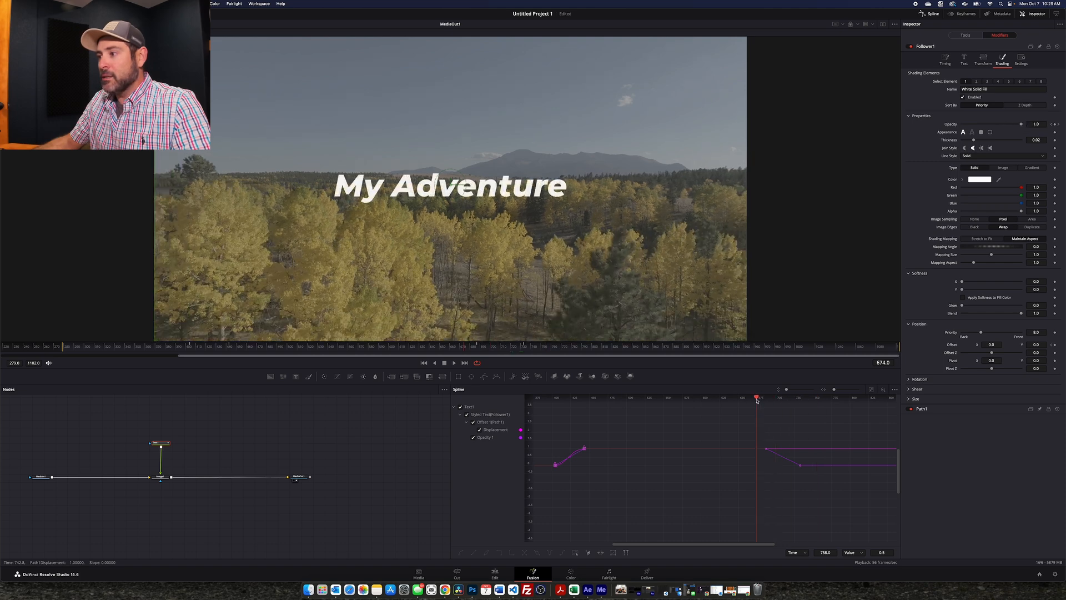
click(801, 466)
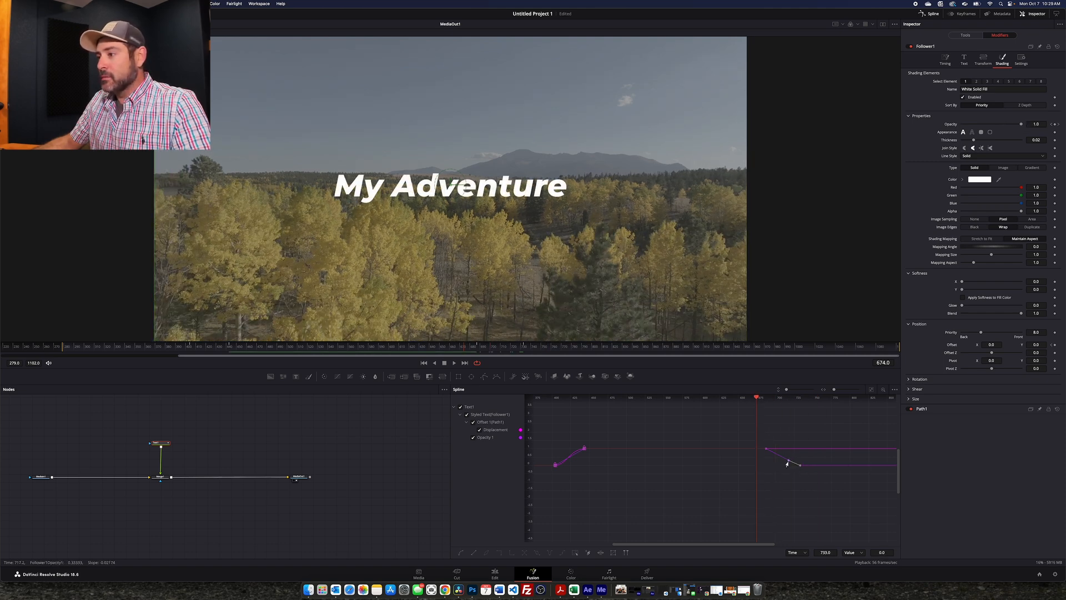
drag(787, 464, 784, 466)
Step: Preview the title's fade-out past frame 733, and return the playhead to frame 644
key(space)
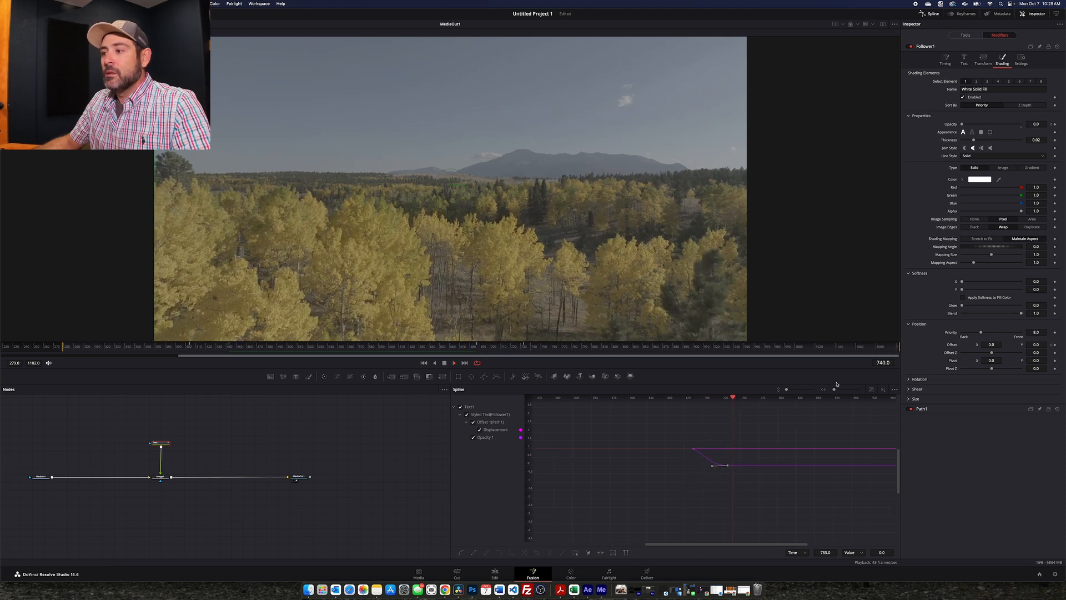
key(space)
drag(709, 435, 672, 440)
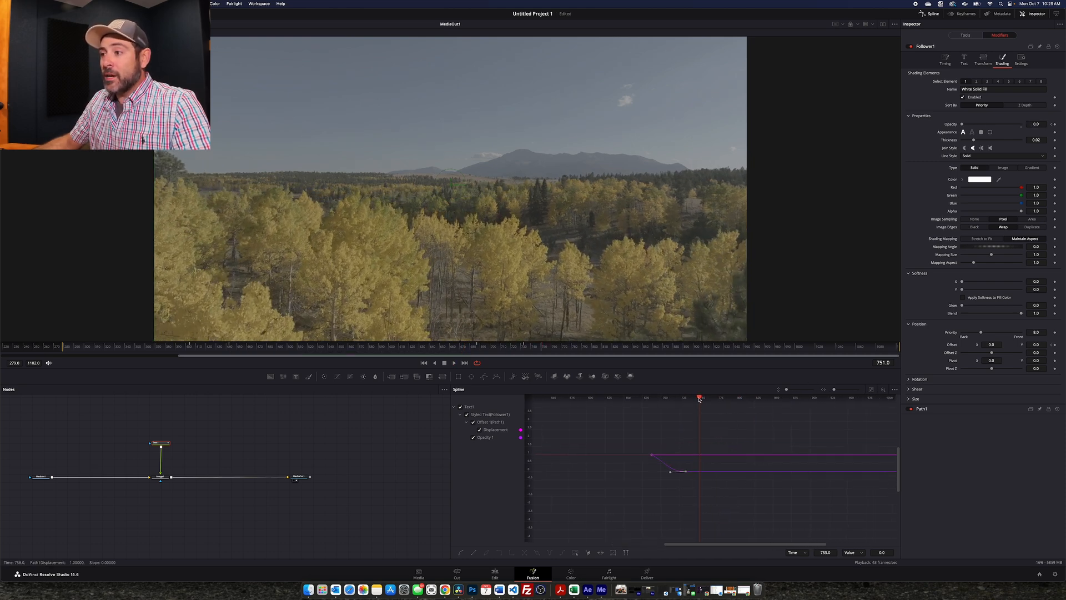
drag(699, 399, 620, 405)
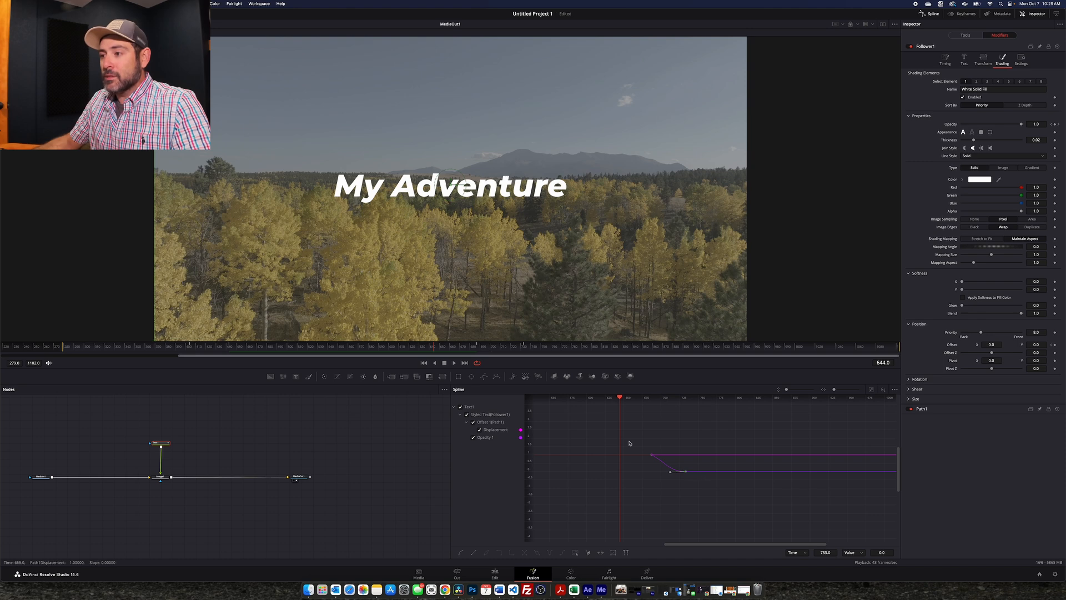
Step: Hide the displacement curve and lengthen the fade-out by moving the final opacity keyframe to frame 794
click(480, 430)
click(651, 455)
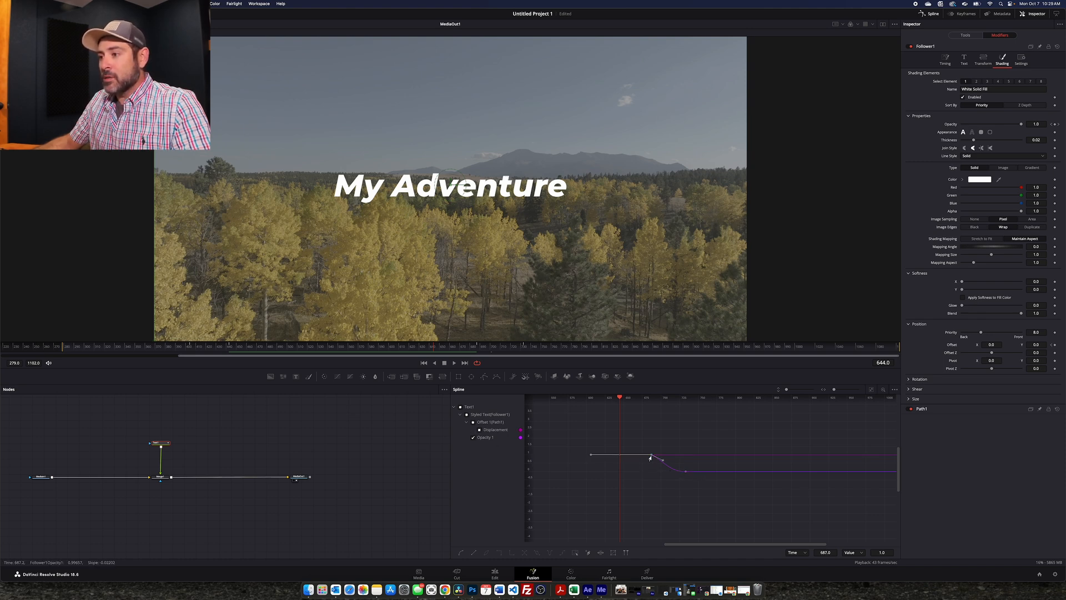
click(685, 473)
drag(685, 473, 730, 475)
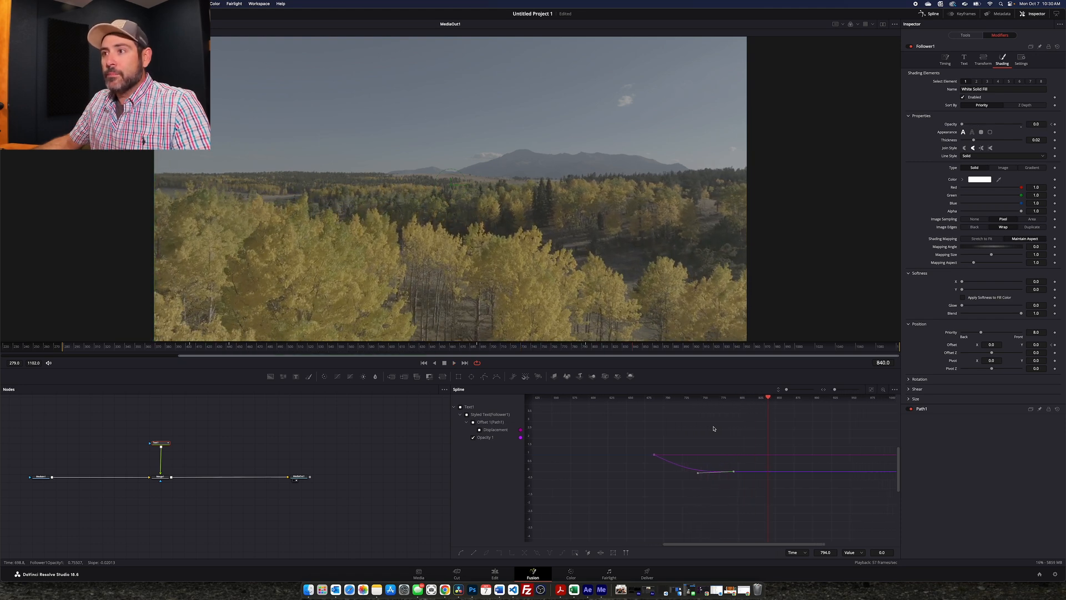
key(Delete)
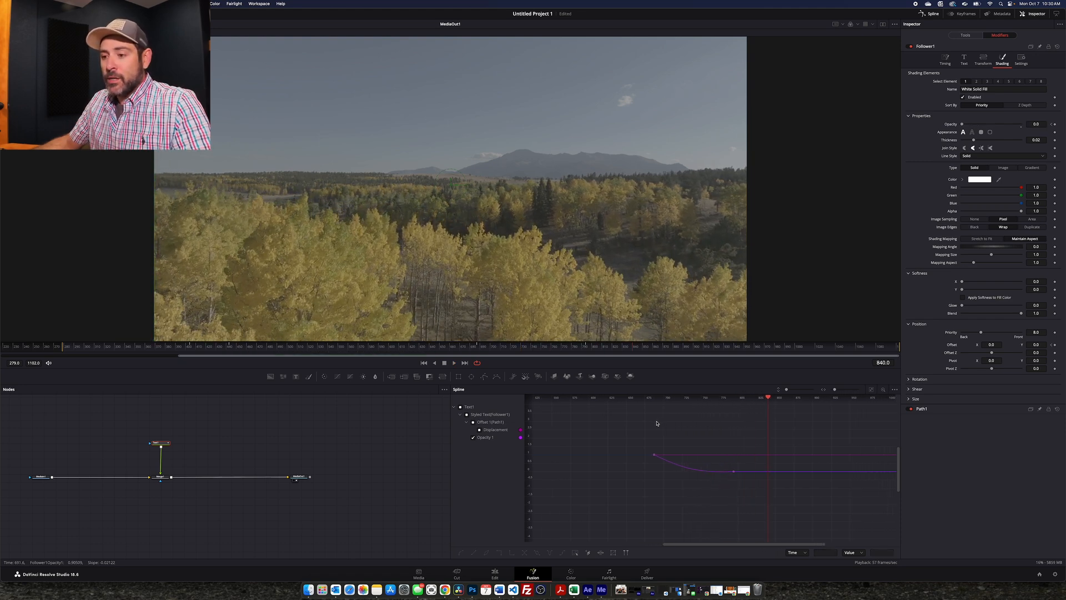
Step: Play the last timeline clip from its start on the Edit page, and return the playhead to the timeline's beginning
click(494, 572)
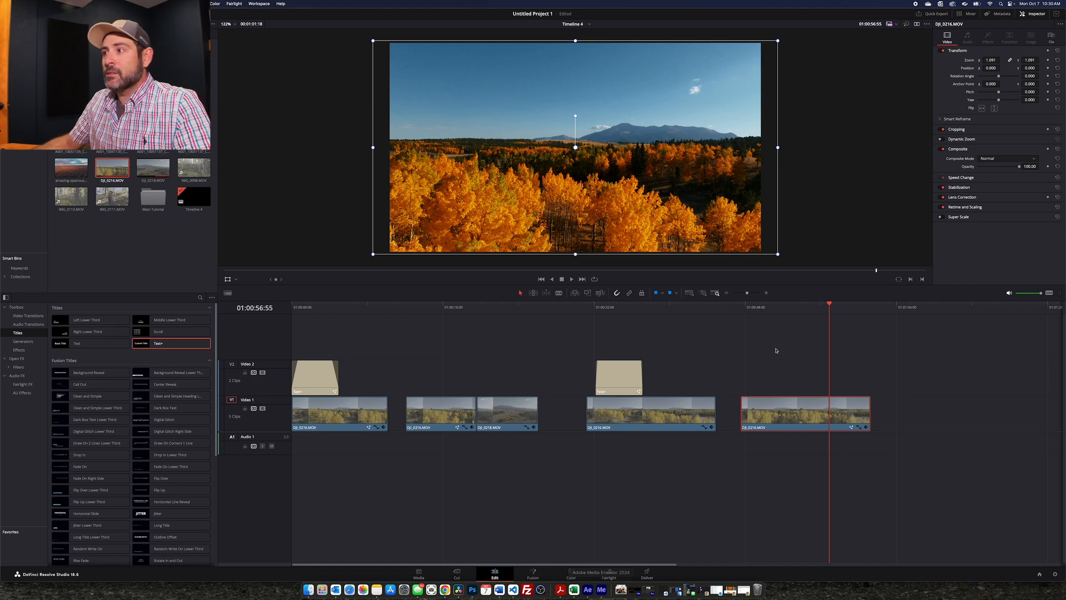
drag(753, 304, 745, 306)
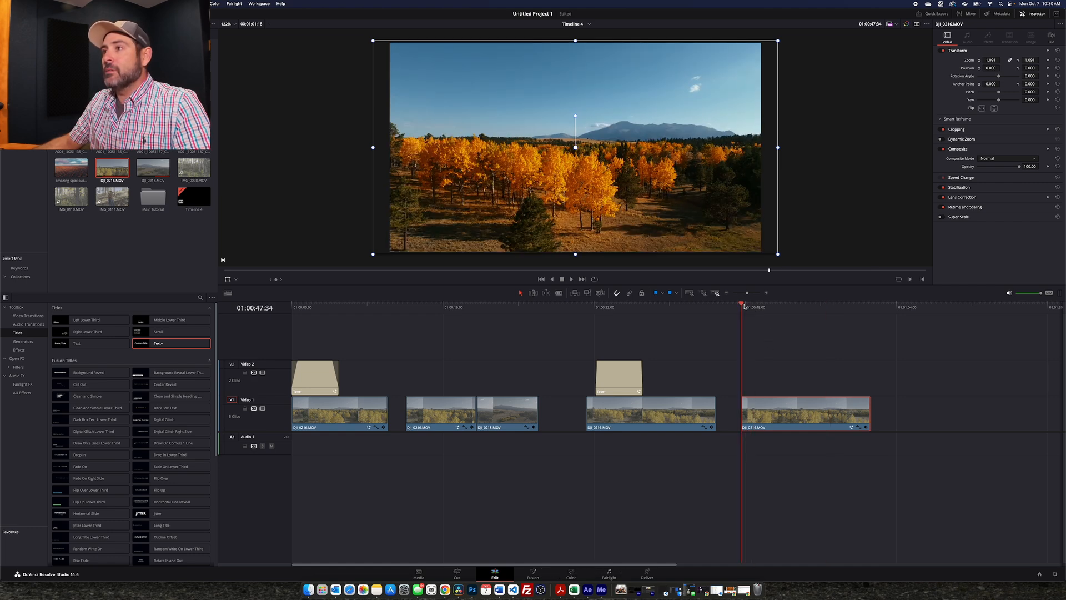
key(space)
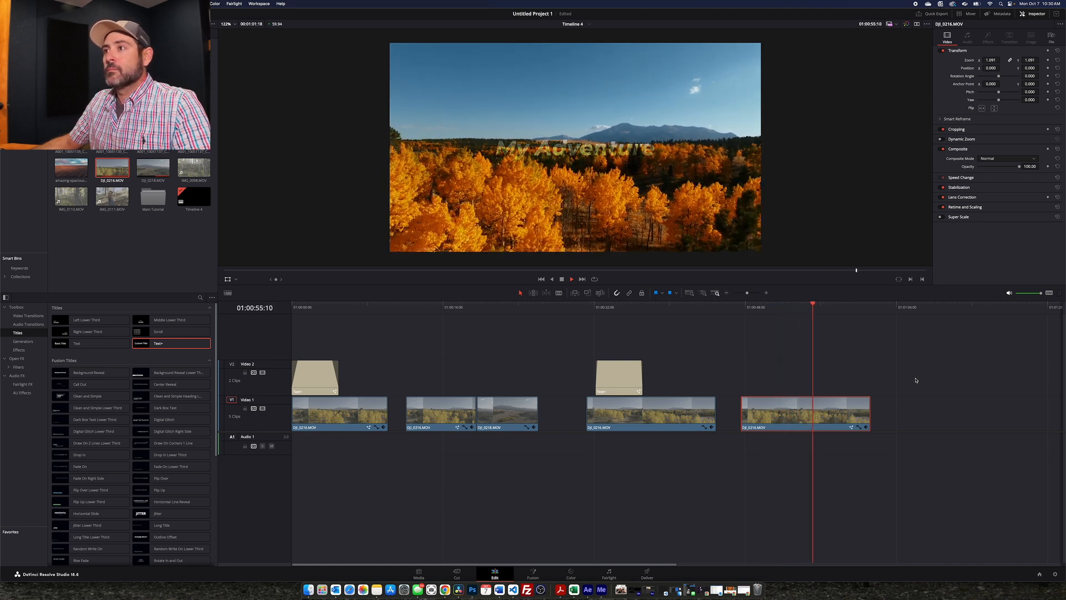
key(space)
click(312, 307)
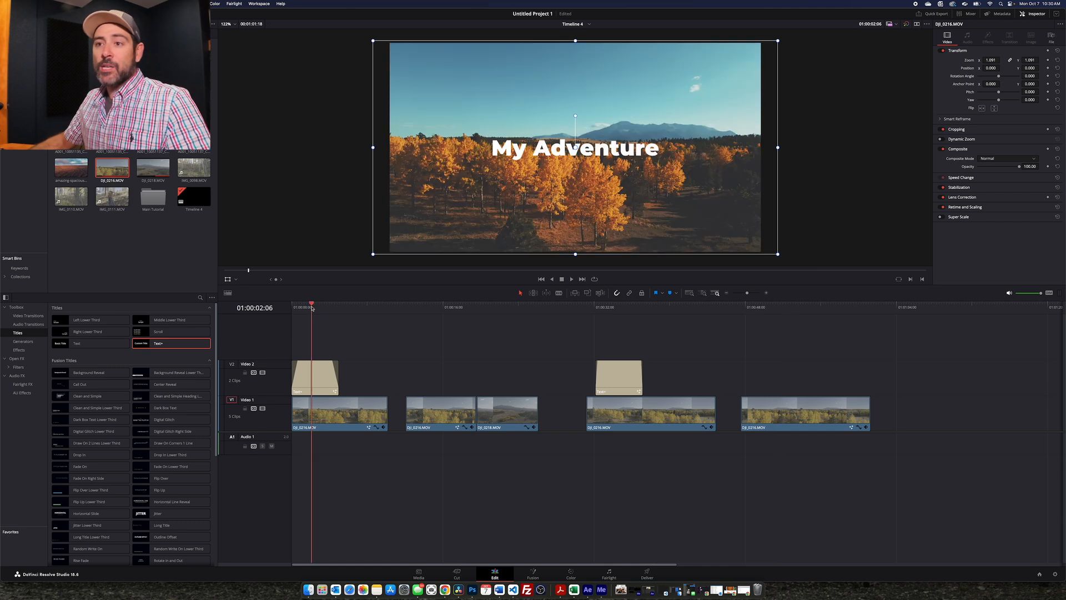
key(Home)
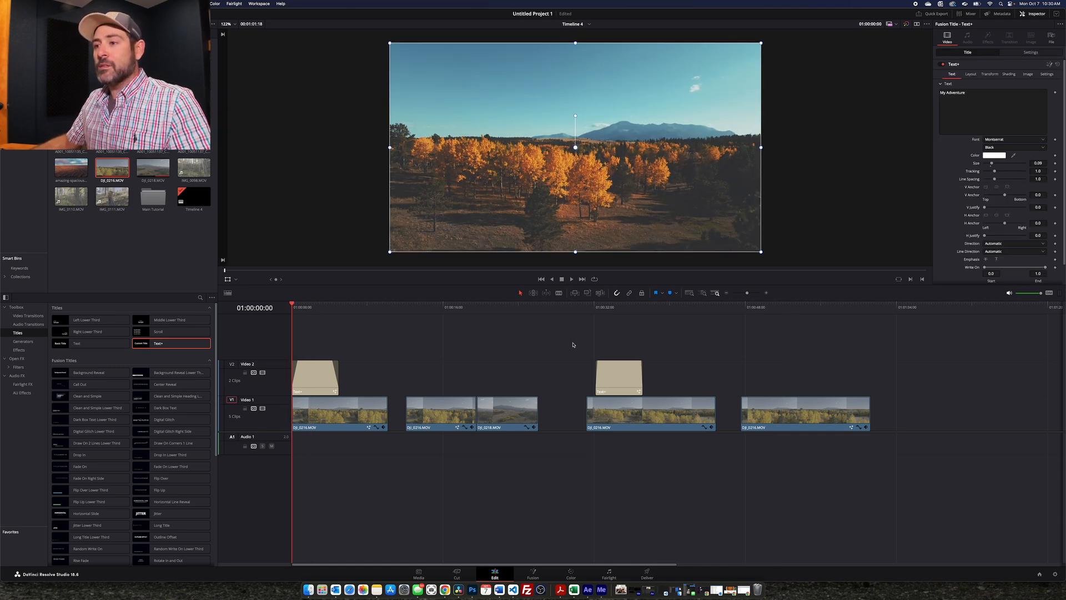